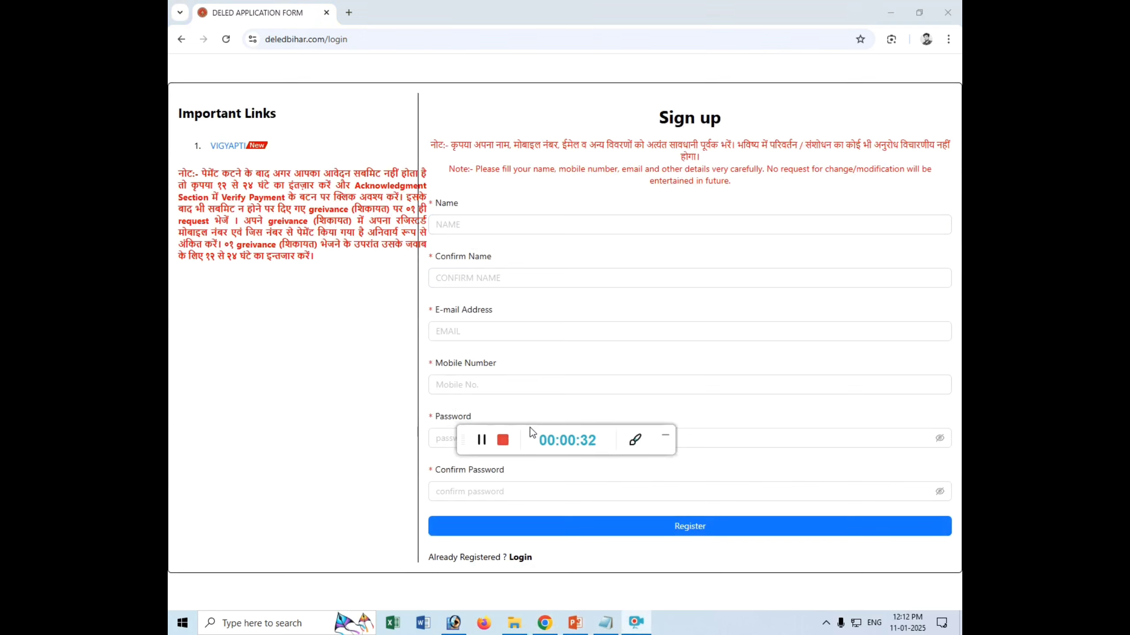
Enter the candidate's name and its confirmation in the Sign up form
drag(533, 430, 588, 618)
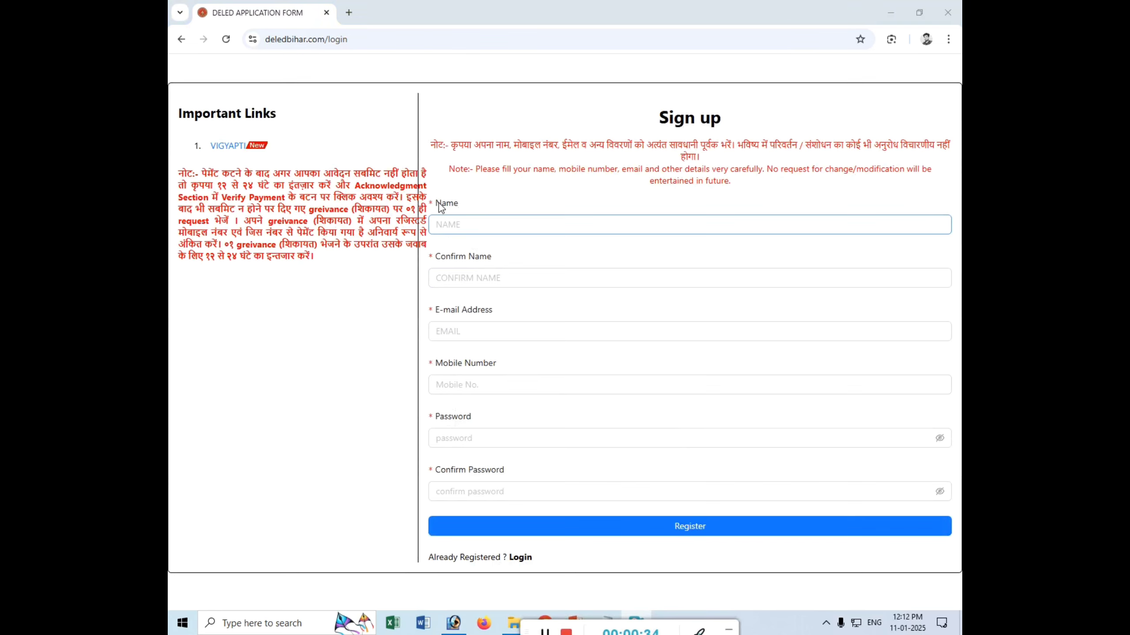
click(459, 230)
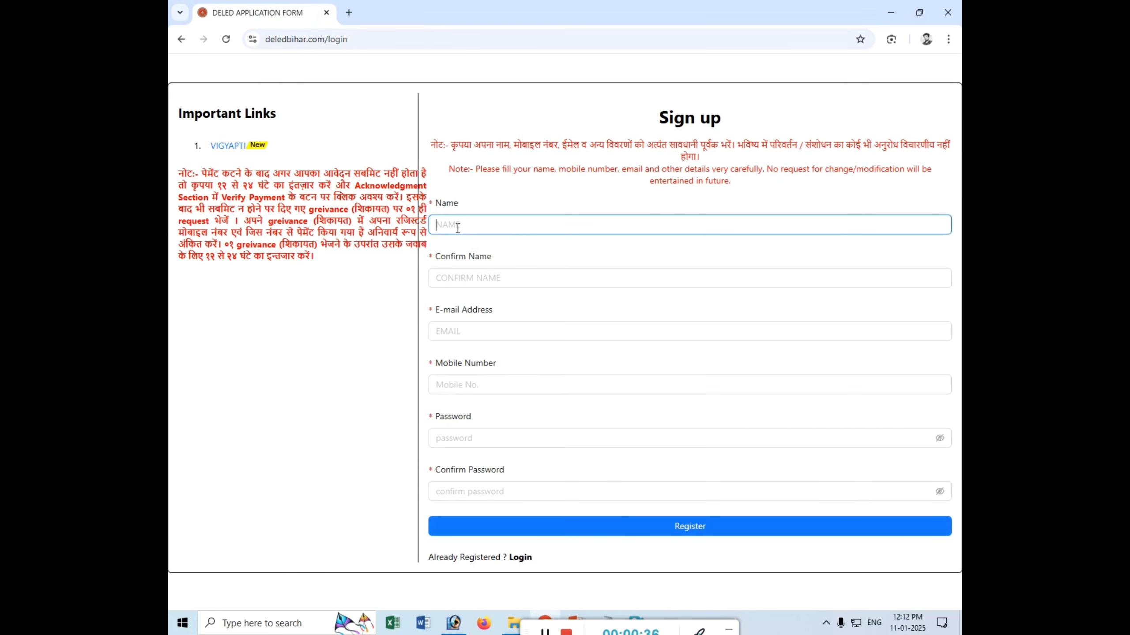
click(465, 284)
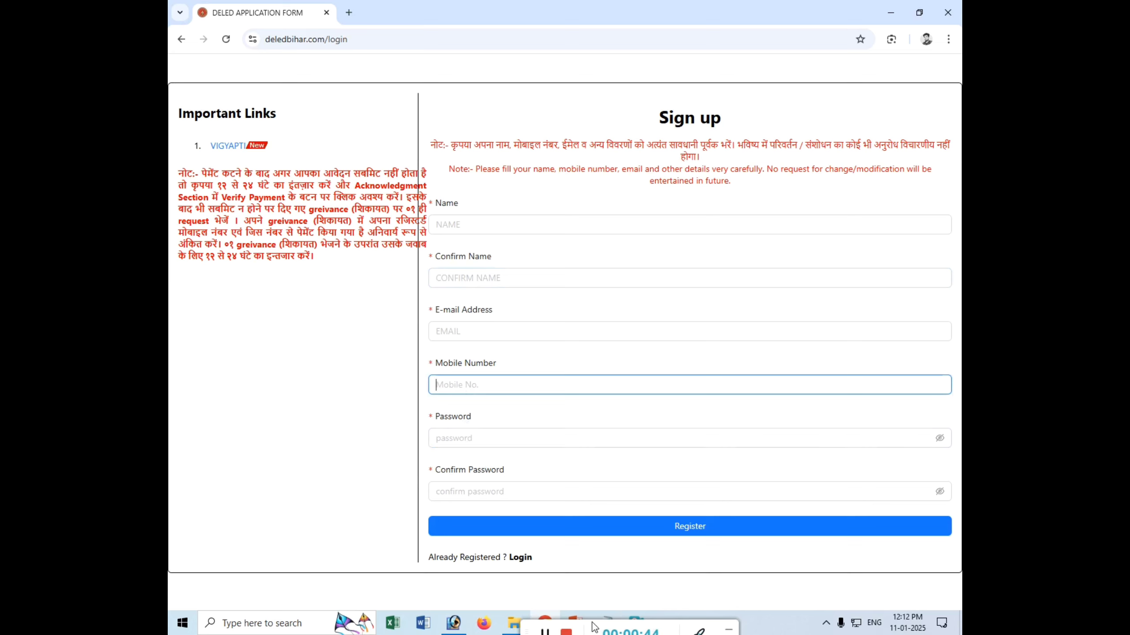
drag(592, 623, 723, 578)
Review the sample password format: capital first letter, lowercase letters, then digits 123
key(alt+Tab)
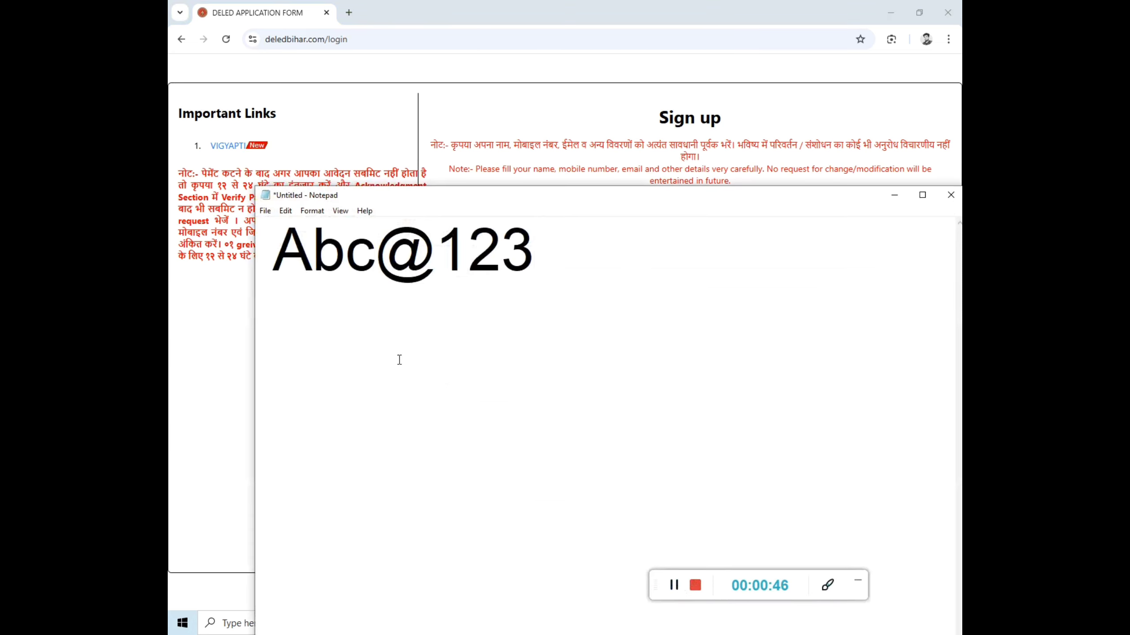
drag(310, 260, 285, 253)
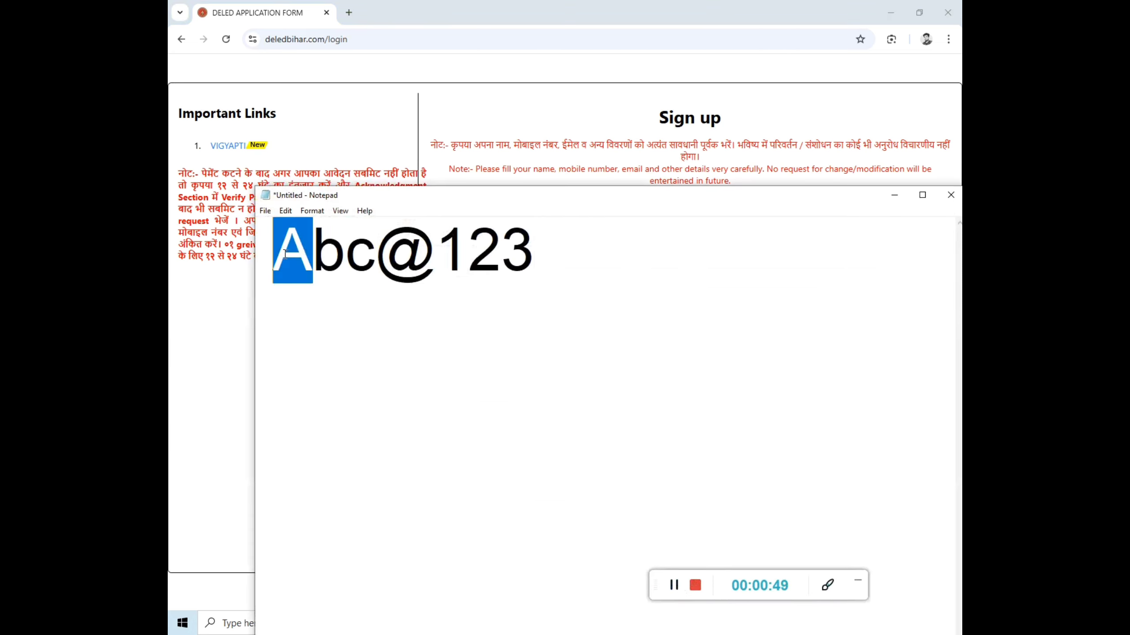
click(344, 262)
key(shift+Left)
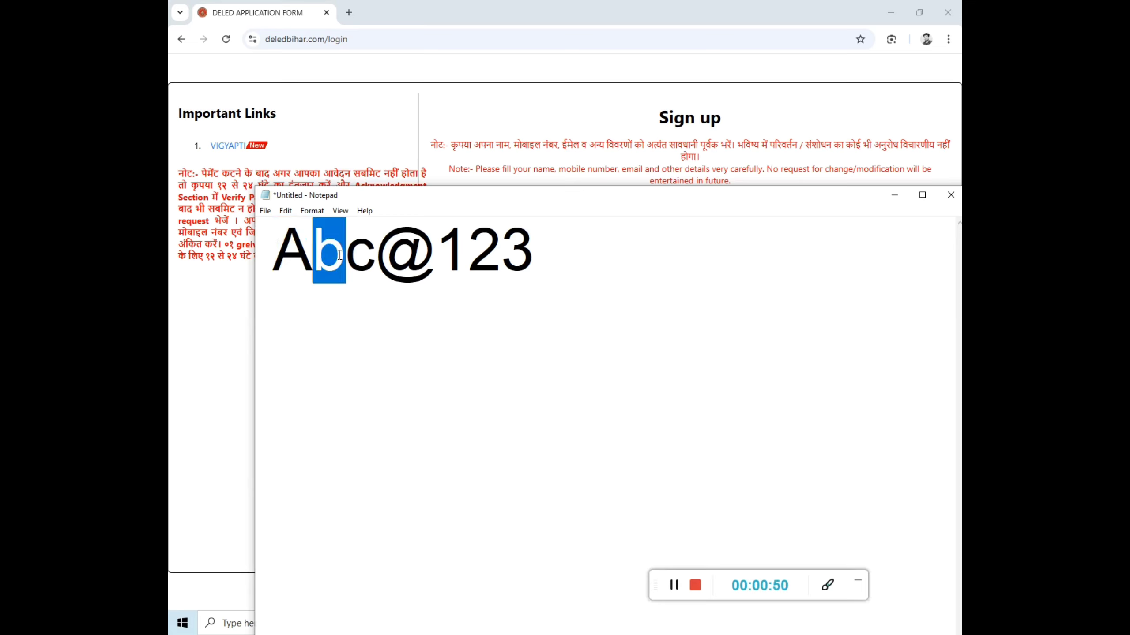
click(362, 253)
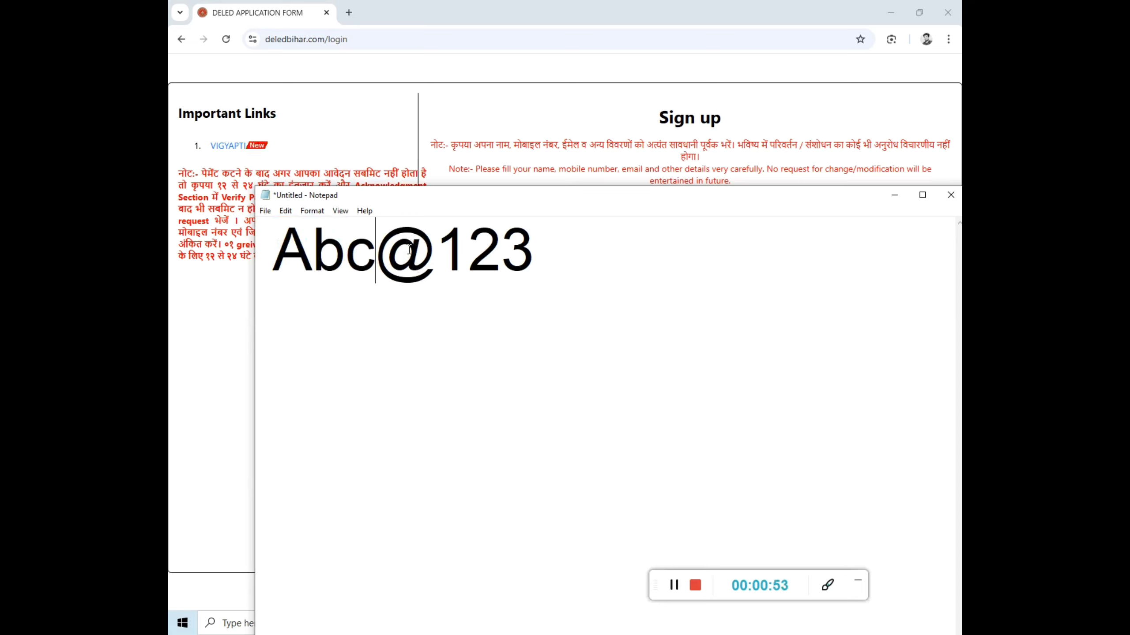
drag(435, 250, 527, 248)
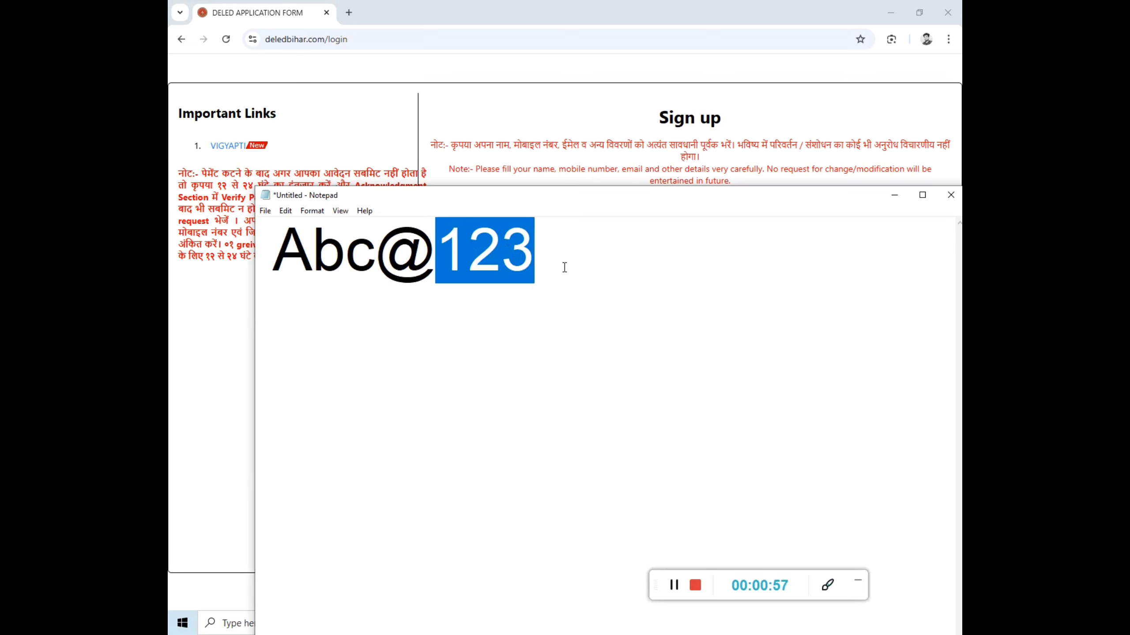
click(895, 195)
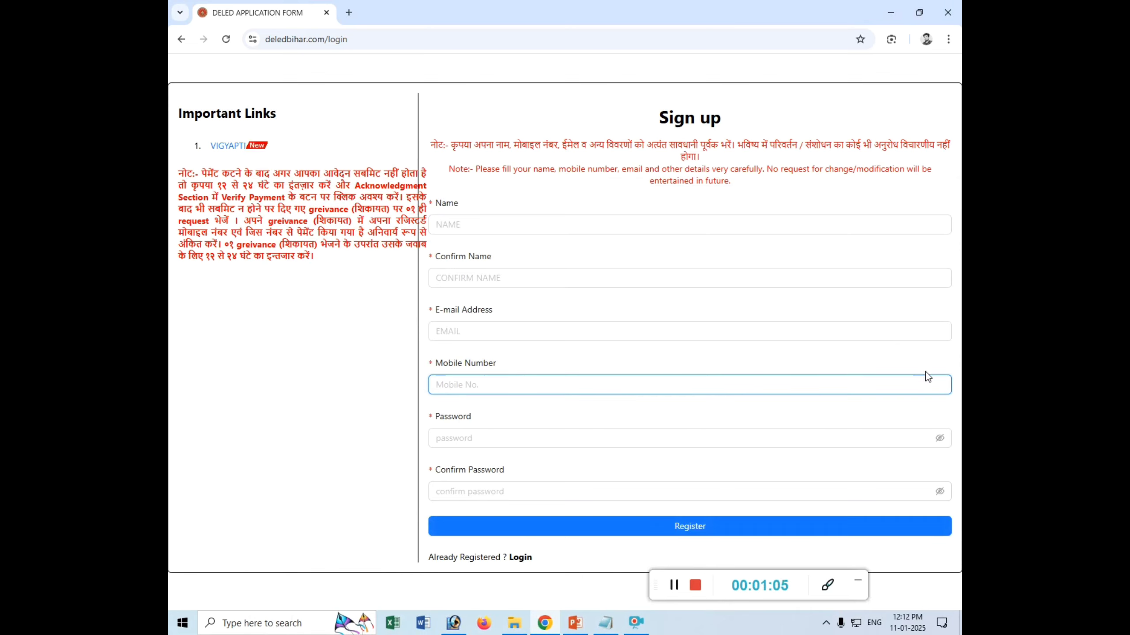
Submit the sign-up details, enter the received OTP and complete registration
click(674, 585)
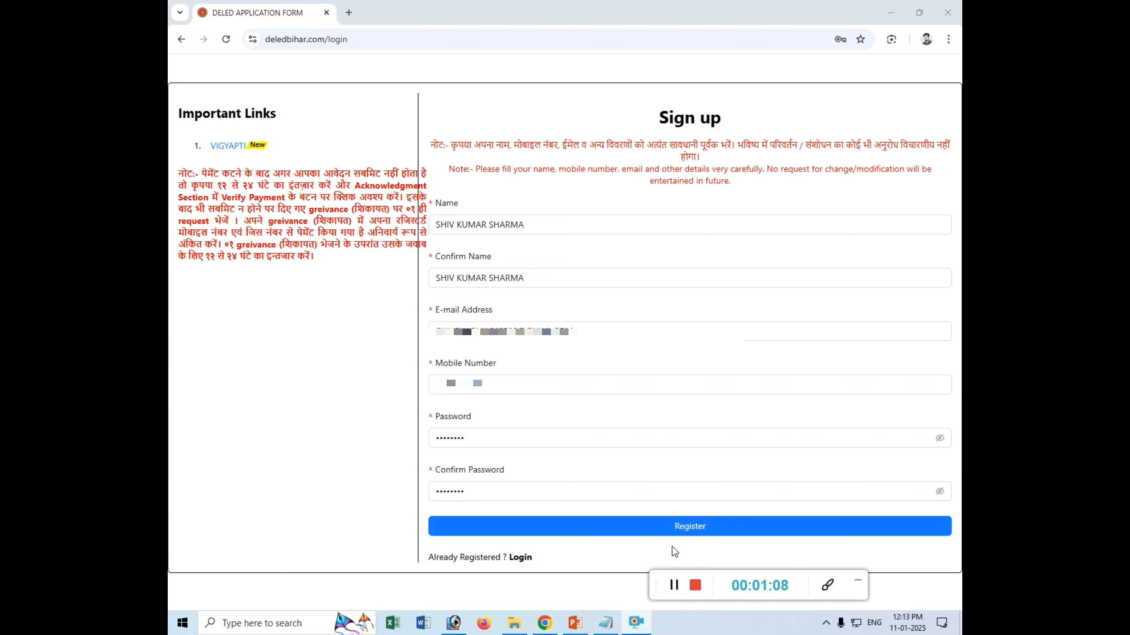
click(692, 529)
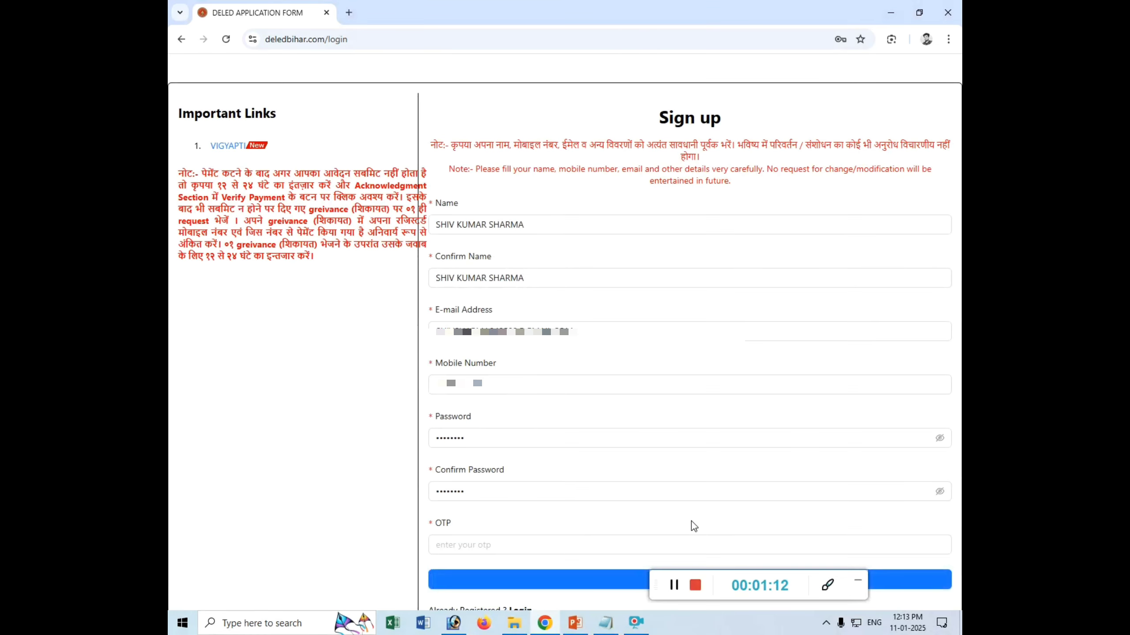
click(451, 544)
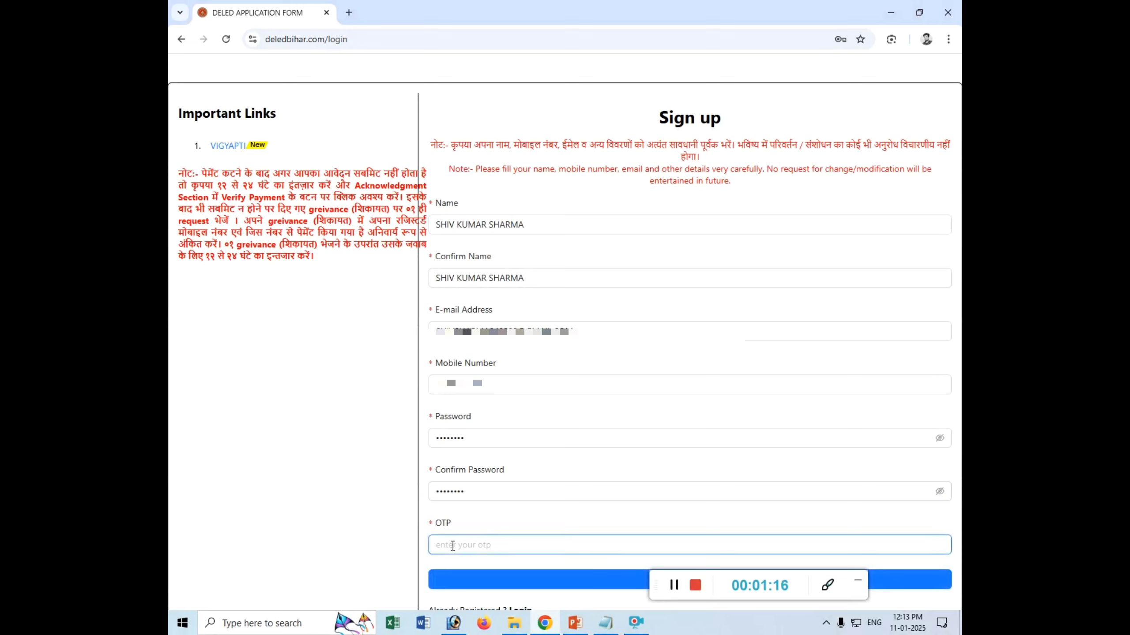
drag(722, 578, 725, 614)
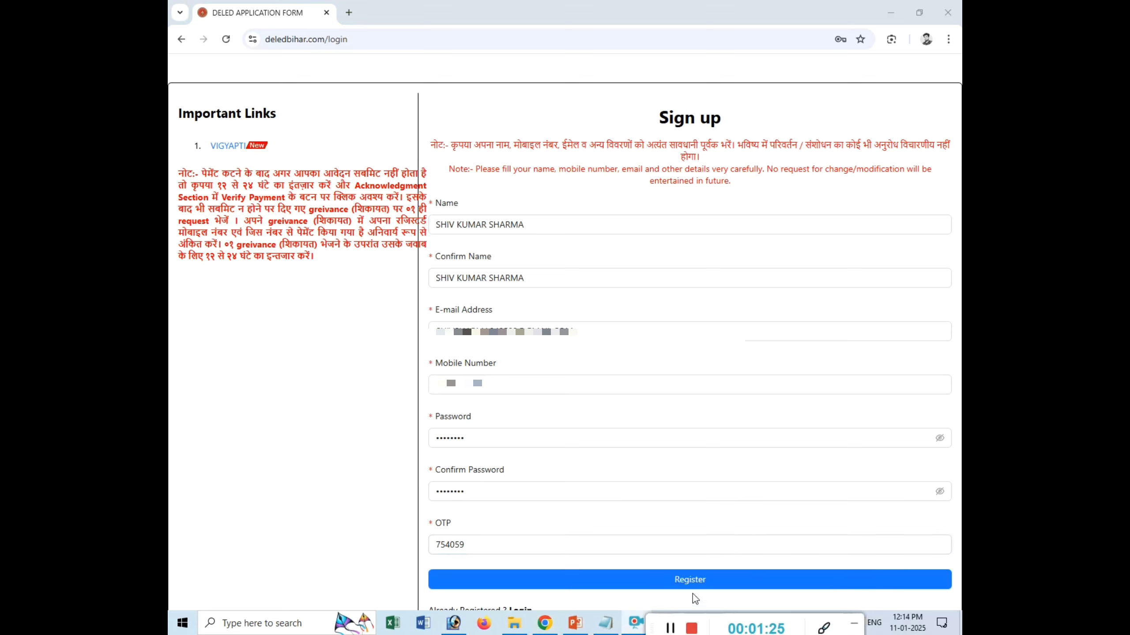
click(688, 580)
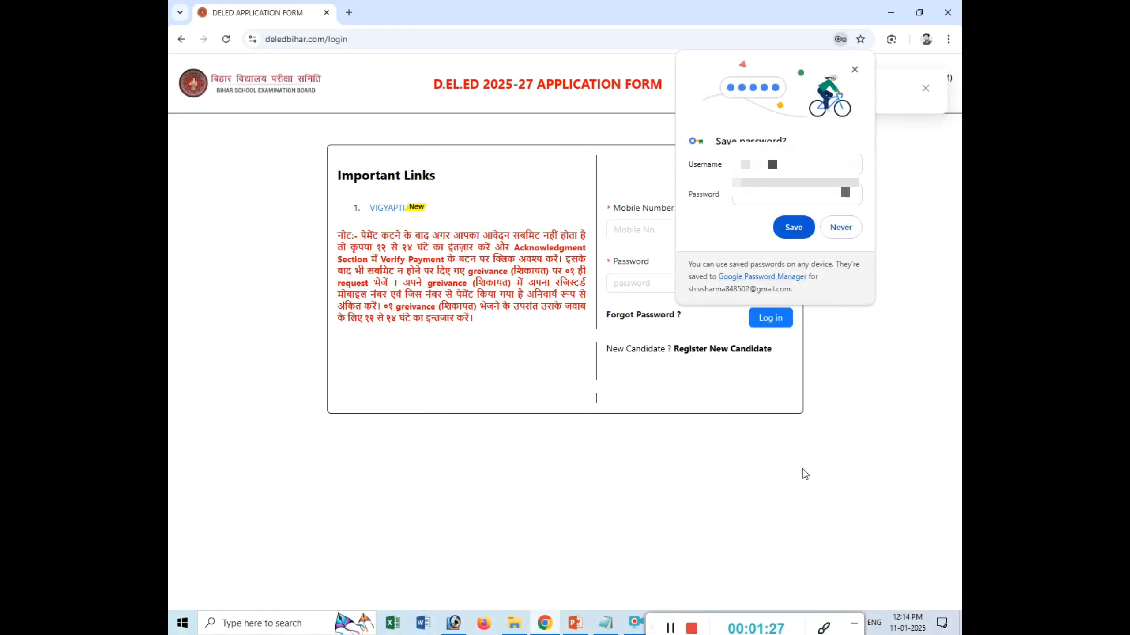
Decline Chrome's password save, then log in with the registered mobile number and password
click(840, 227)
click(670, 232)
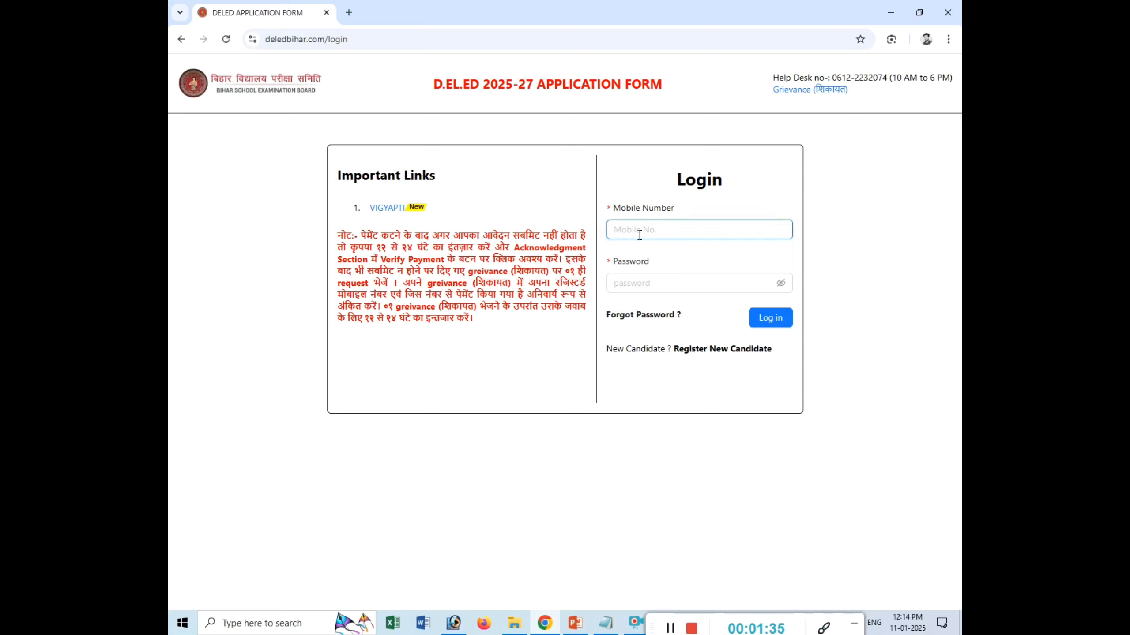
click(654, 286)
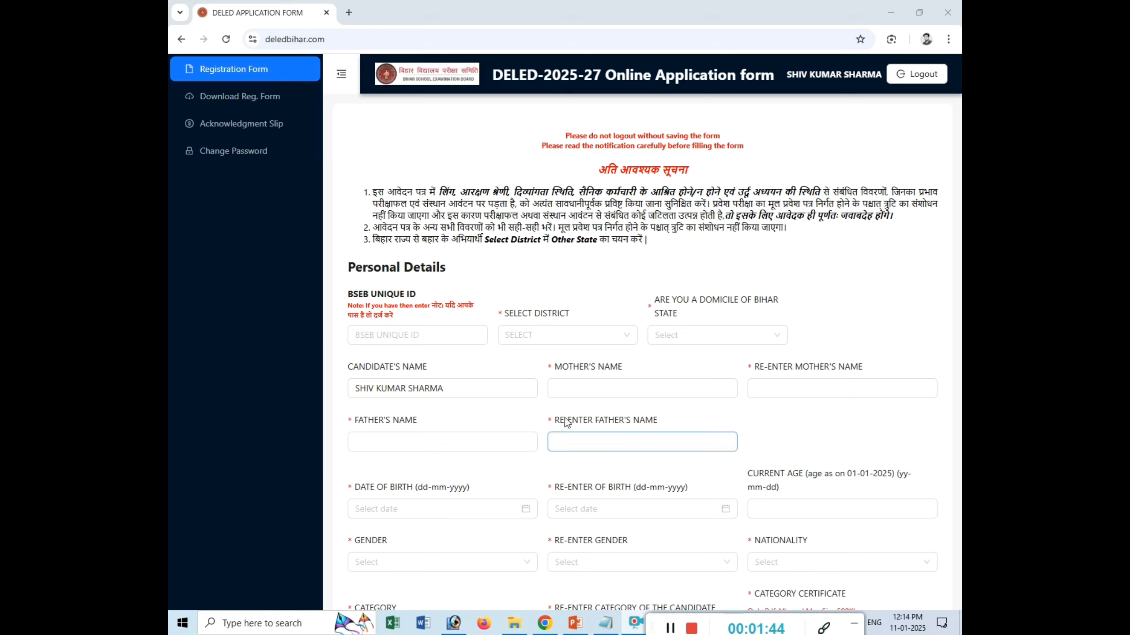
Point out the optional BSEB UNIQUE ID field, left empty
click(355, 335)
drag(349, 297, 434, 299)
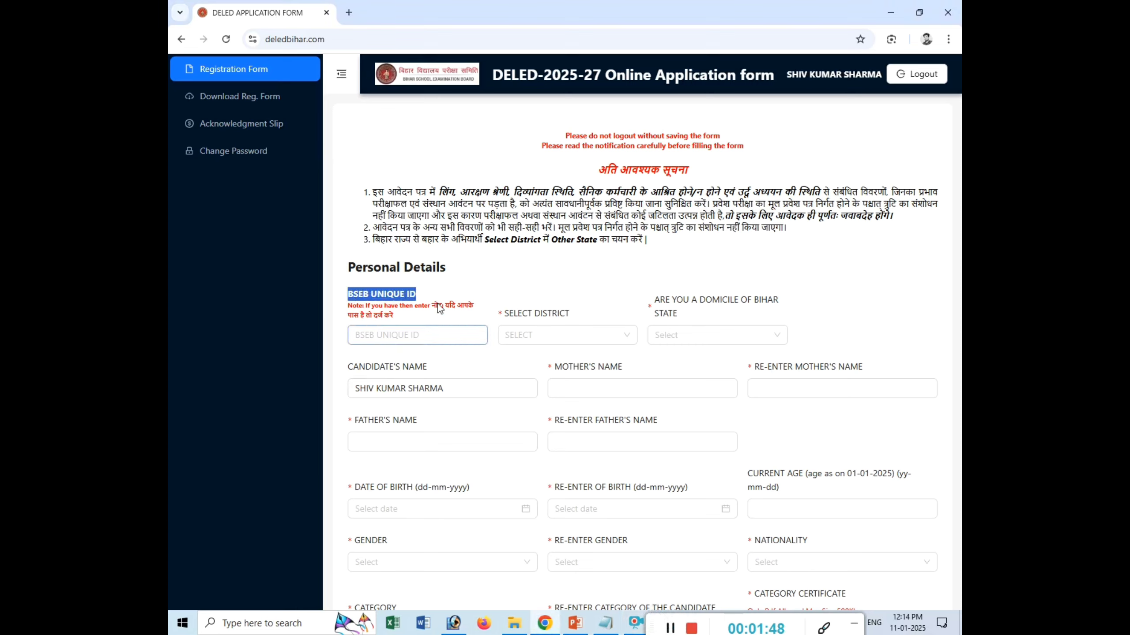
click(431, 329)
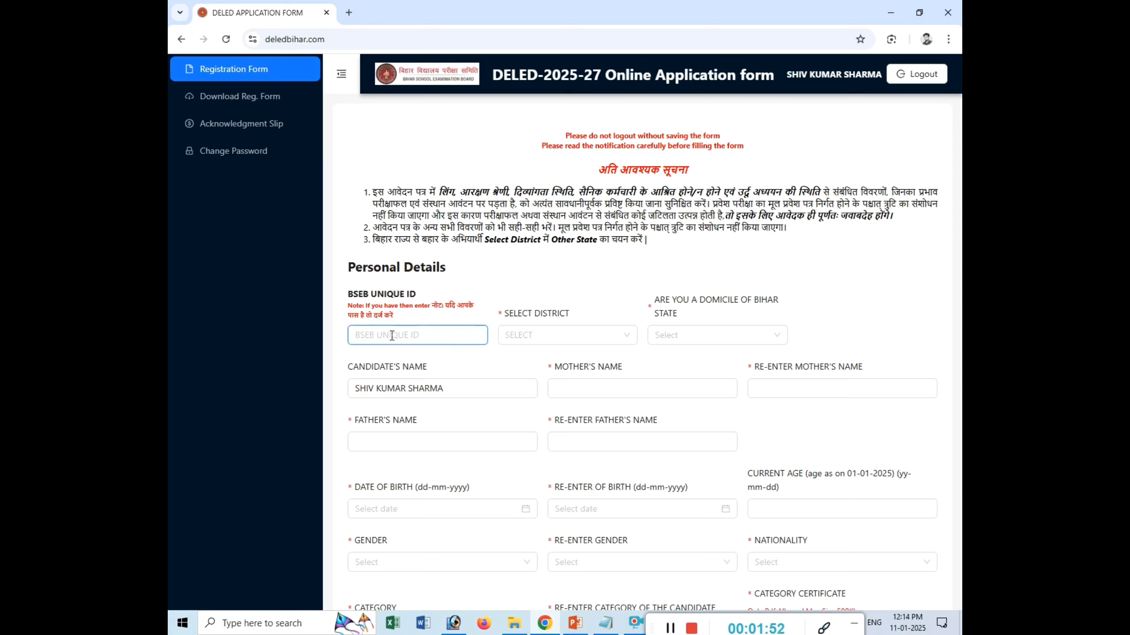
Choose MUZAFFARPUR (51) from the district list
click(560, 338)
scroll(547, 438, down, 1)
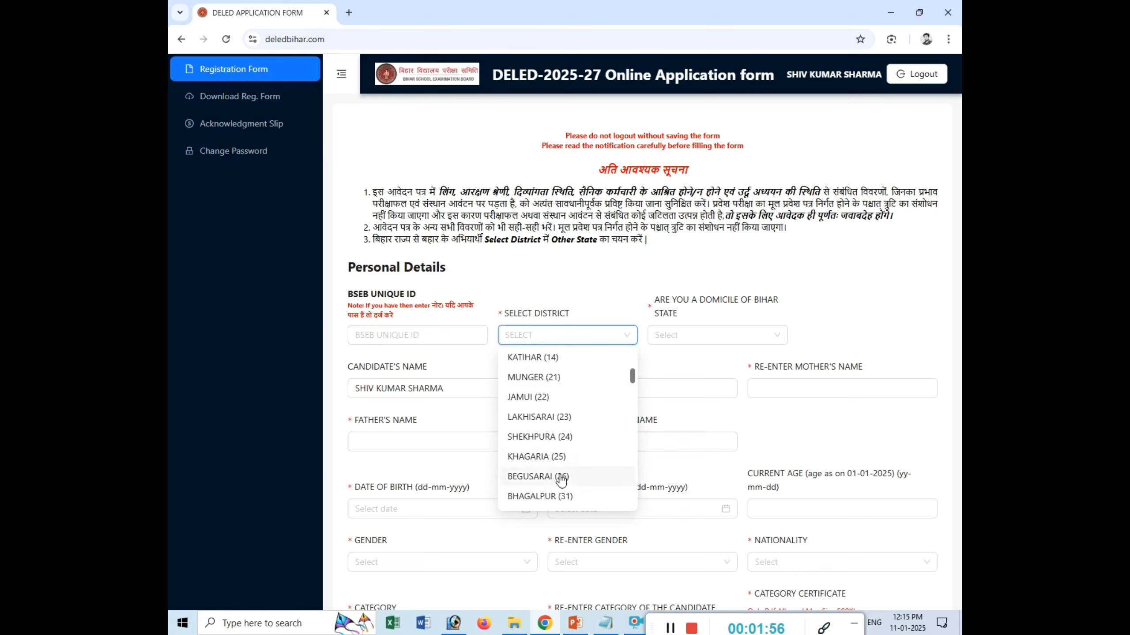
scroll(547, 440, down, 1)
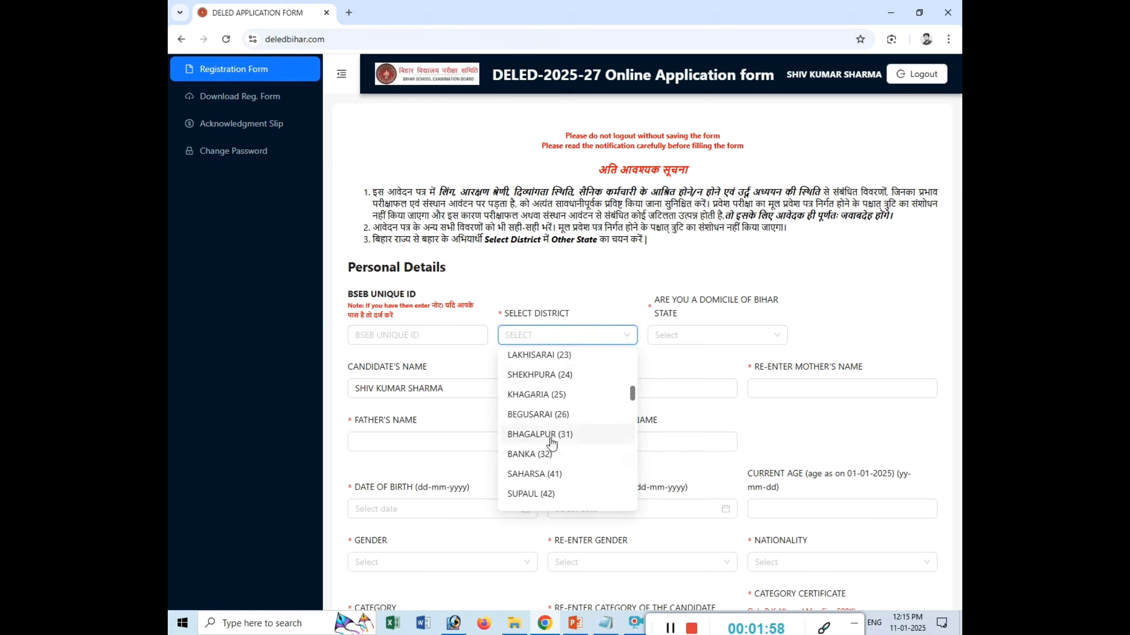
scroll(554, 449, down, 1)
scroll(555, 465, down, 1)
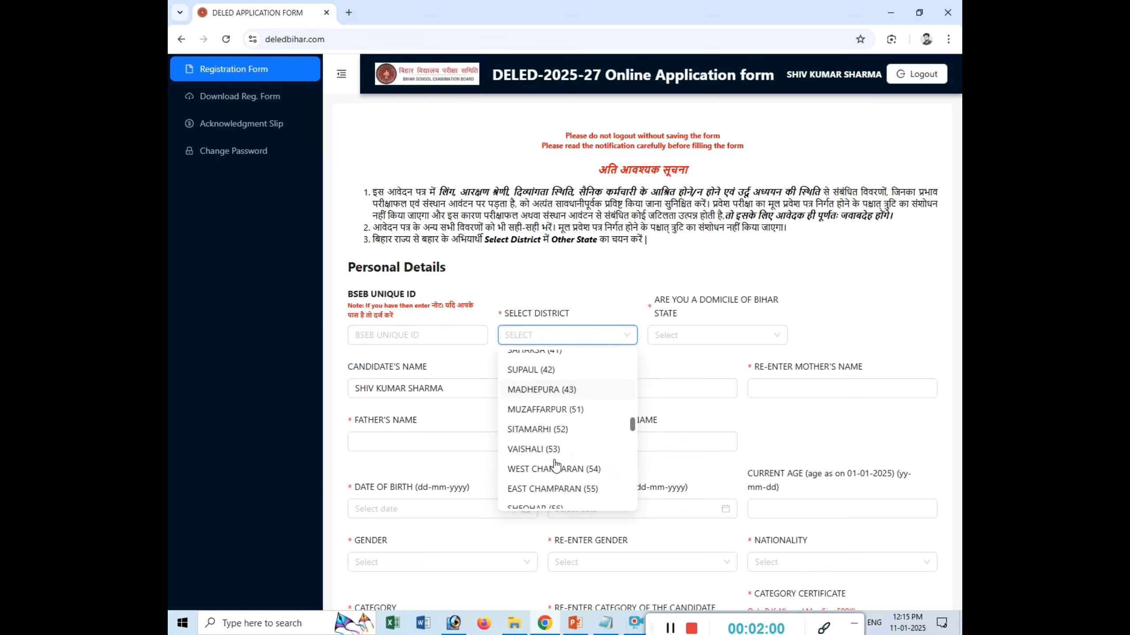
click(559, 411)
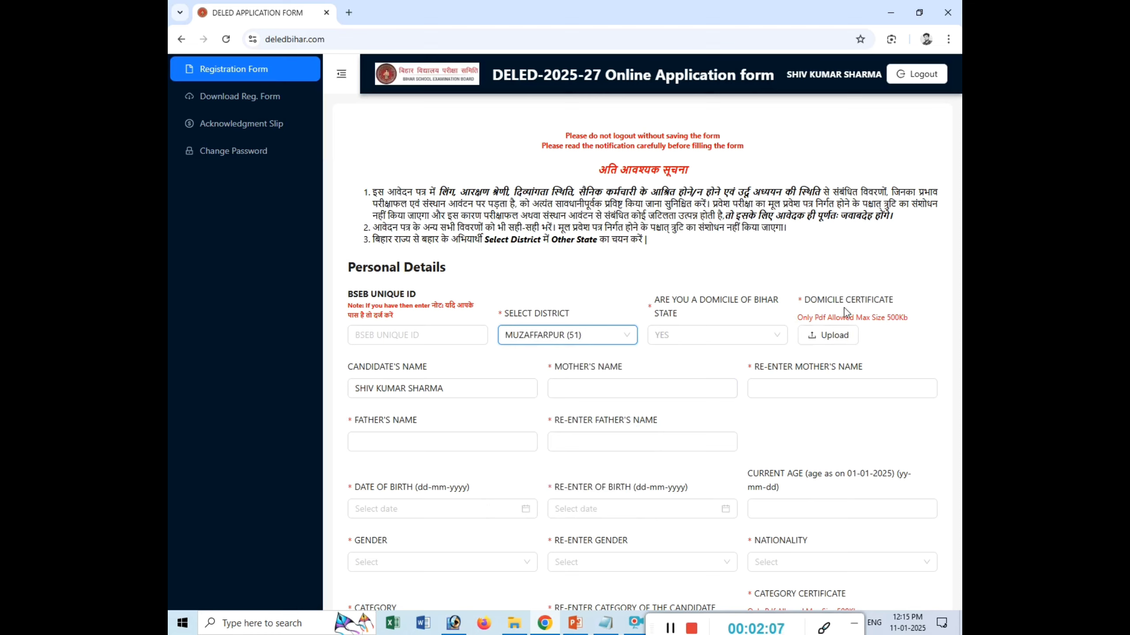
drag(804, 300, 895, 297)
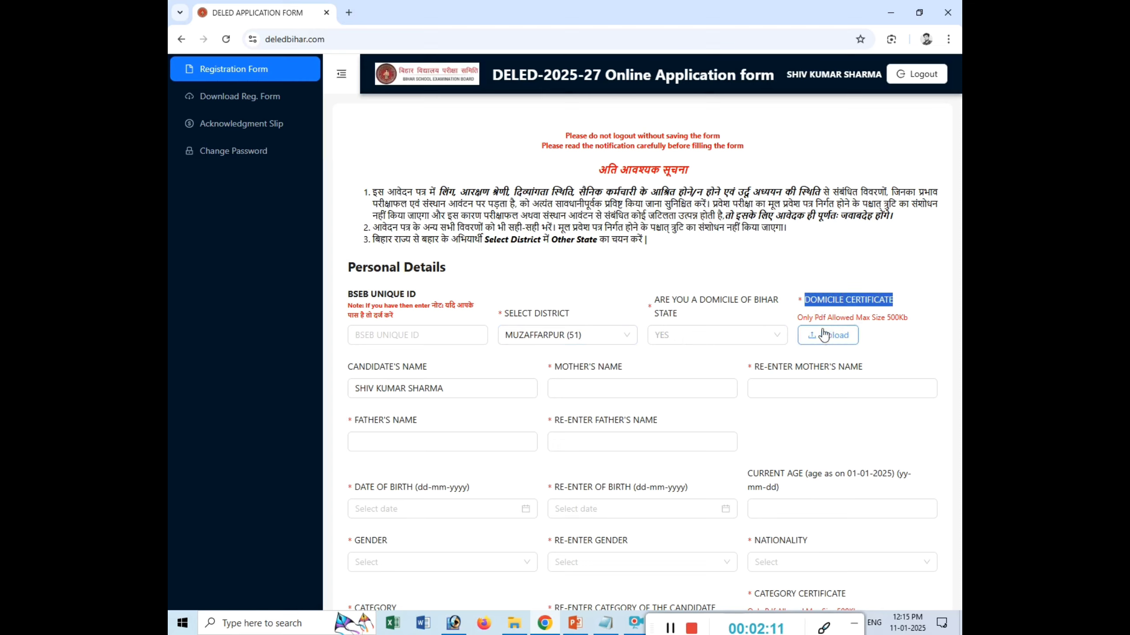
drag(799, 320, 897, 319)
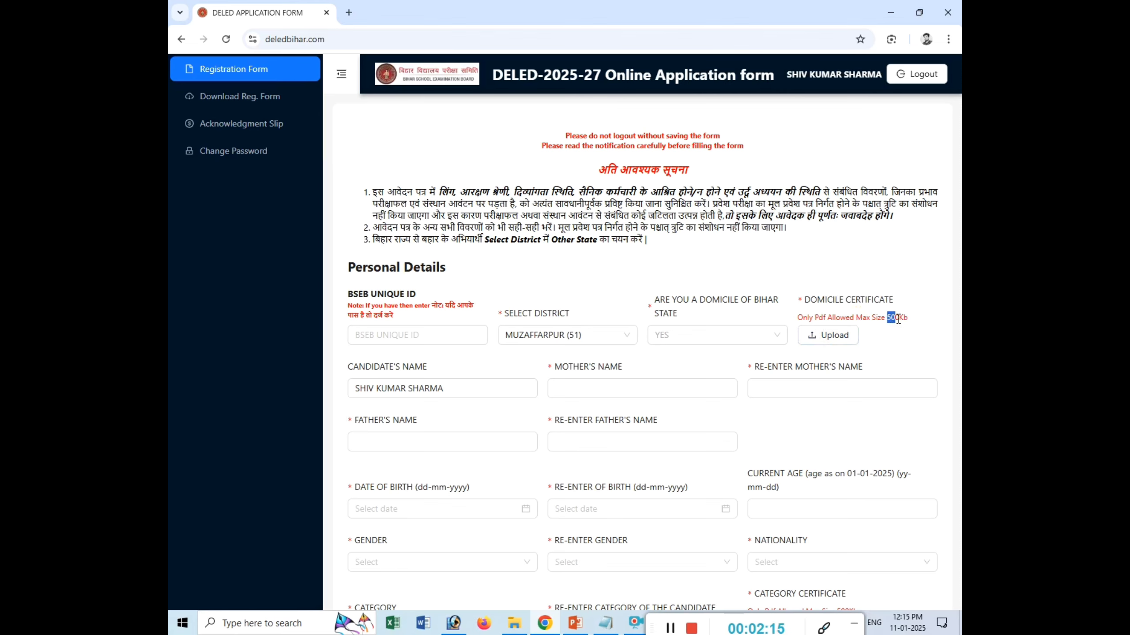
click(824, 337)
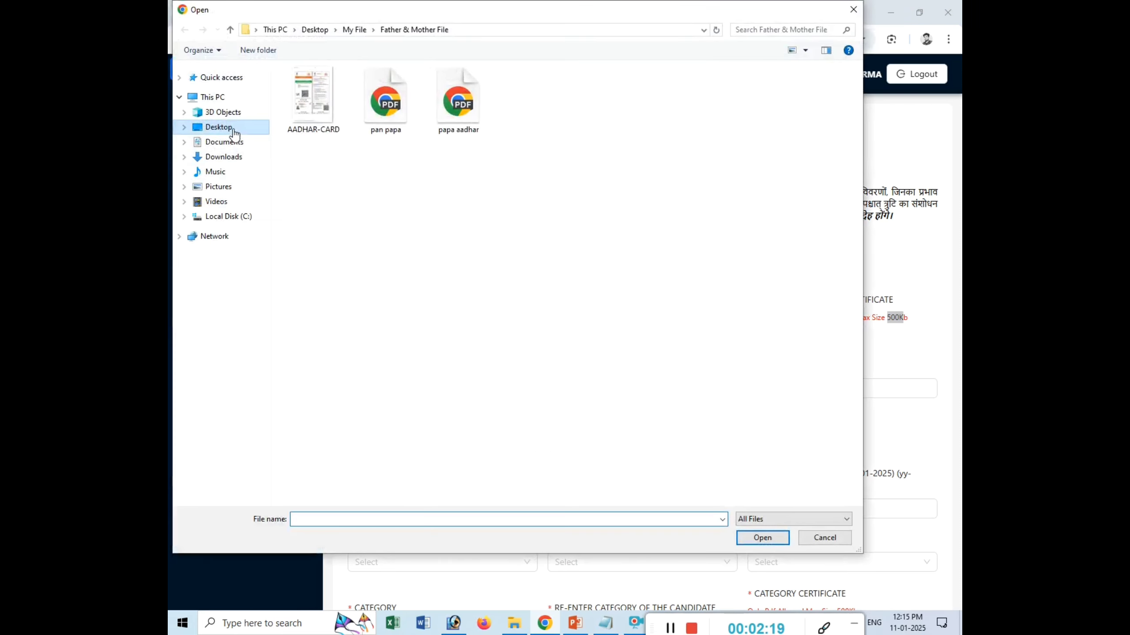
click(219, 127)
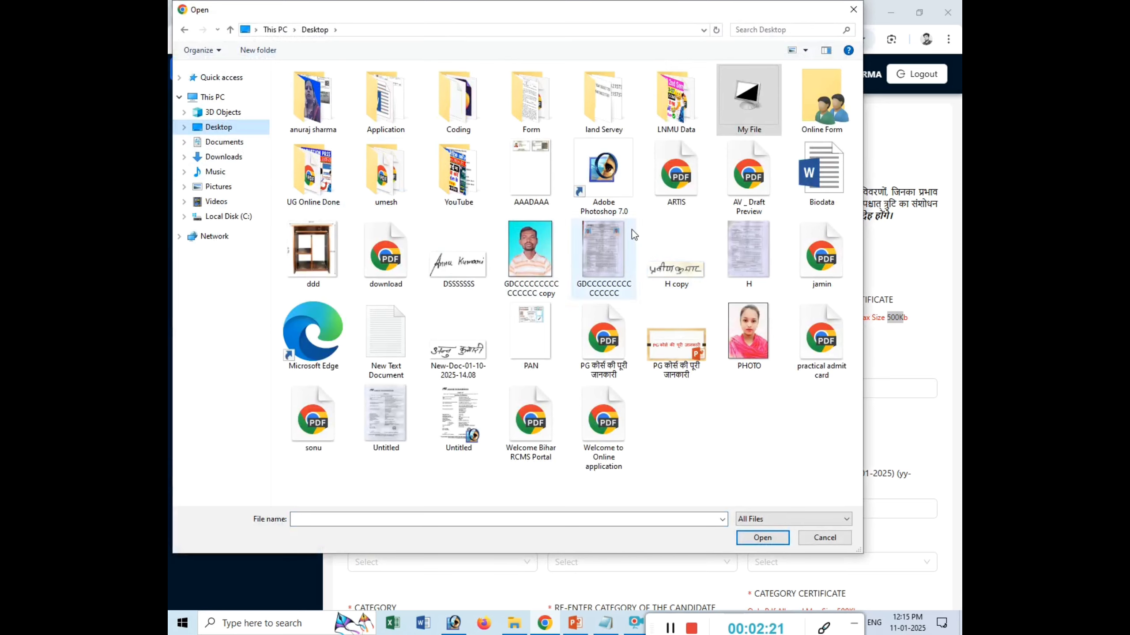
click(818, 540)
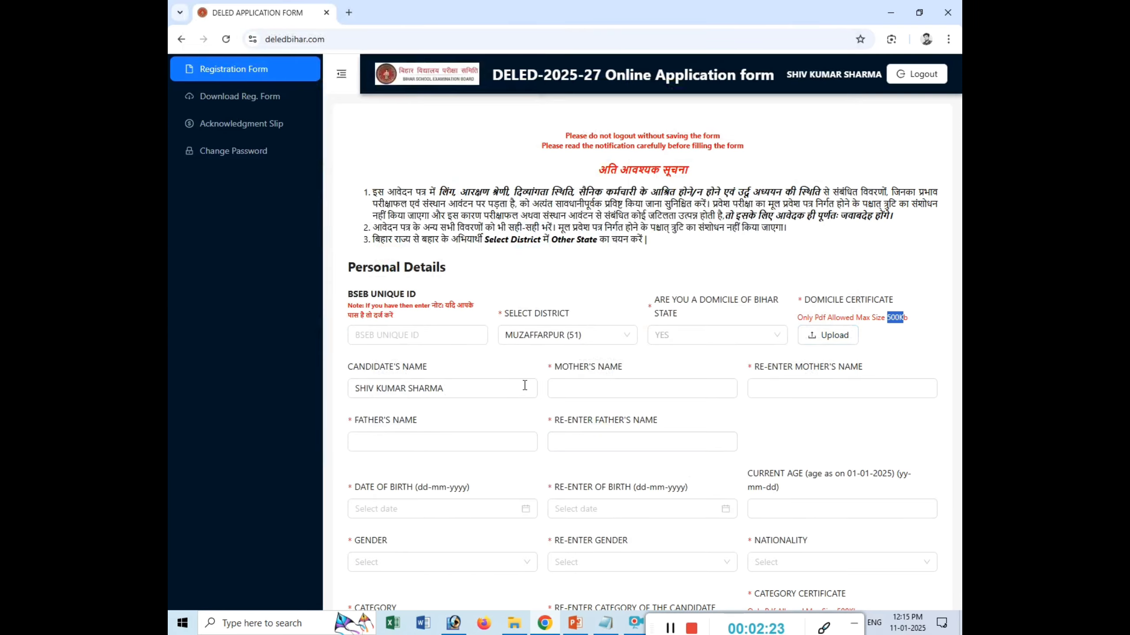
Fill in the mother's and father's names along with their re-entry fields
scroll(489, 365, down, 1)
click(571, 328)
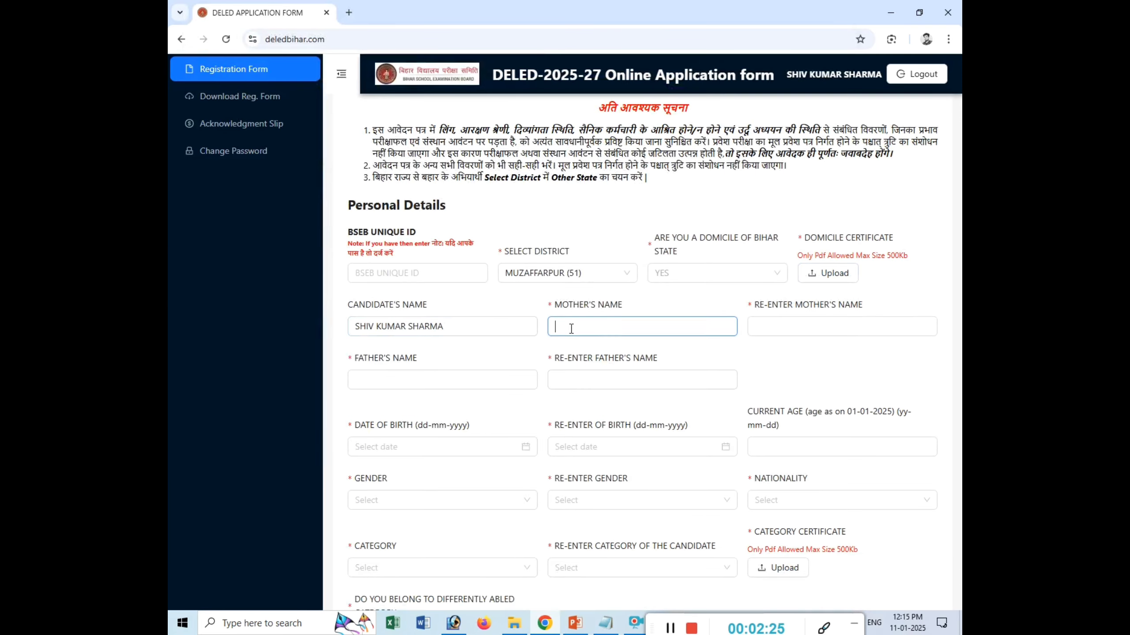
key(Tab)
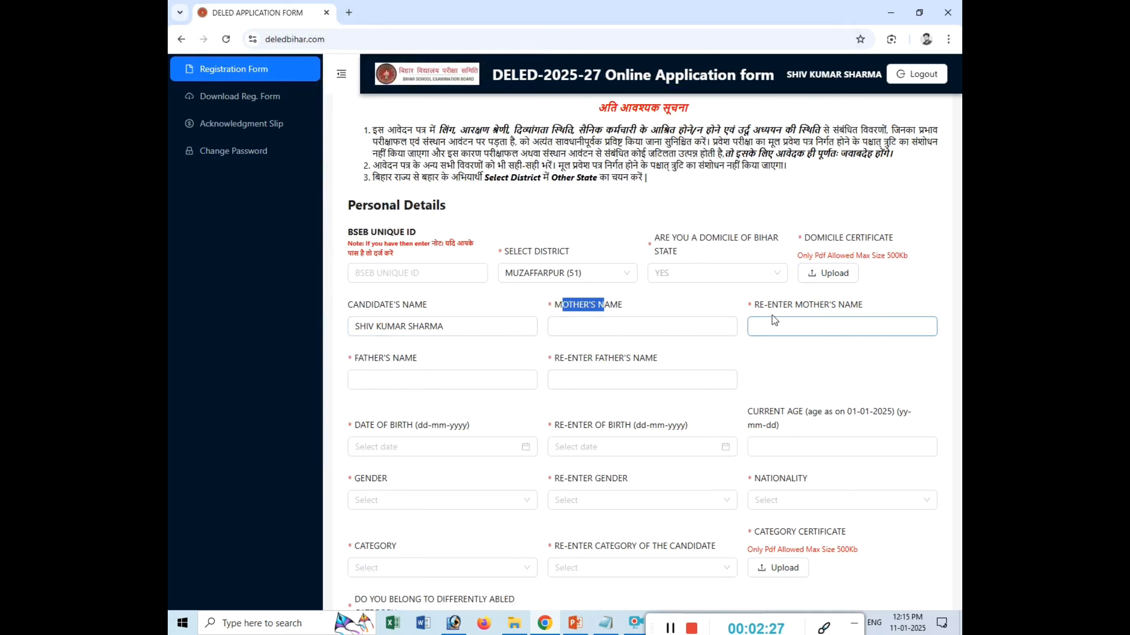
click(782, 327)
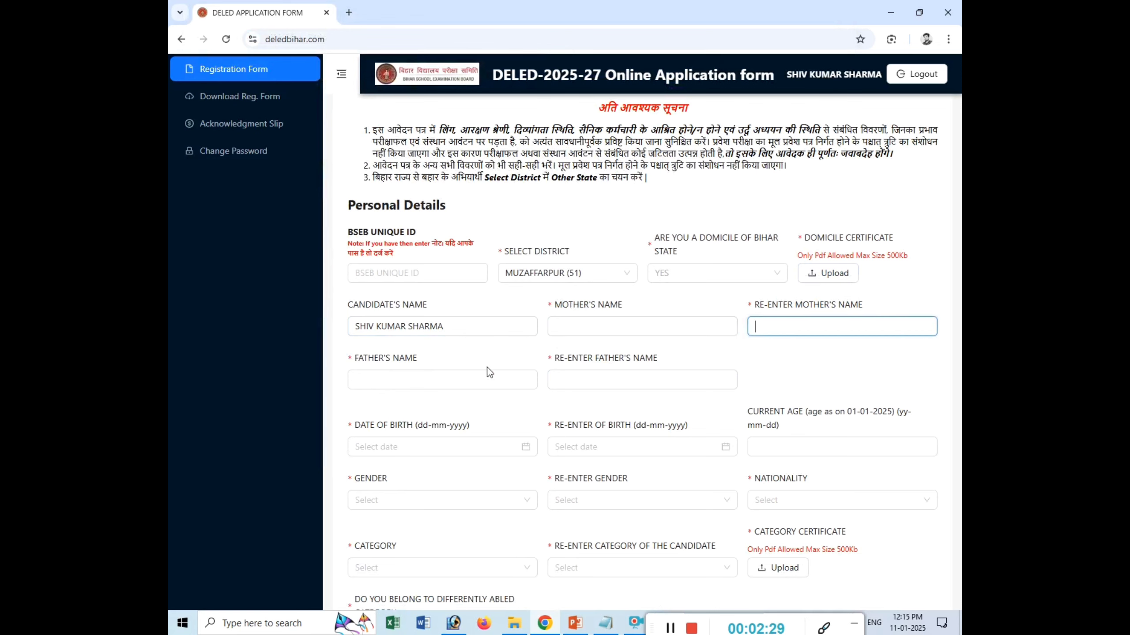
click(358, 376)
click(357, 379)
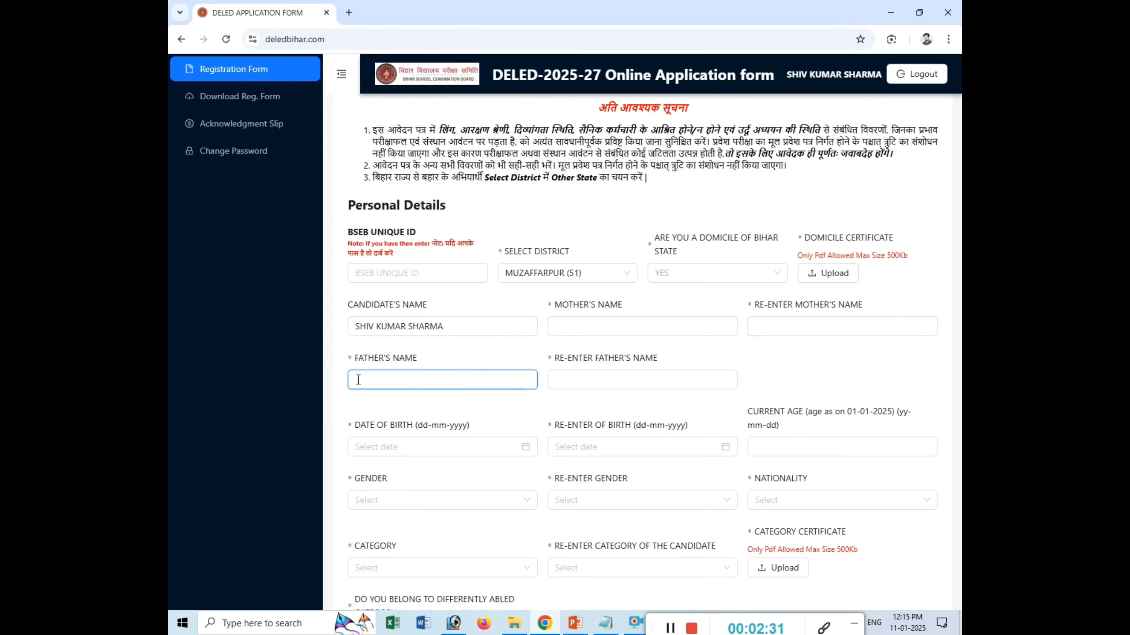
click(580, 380)
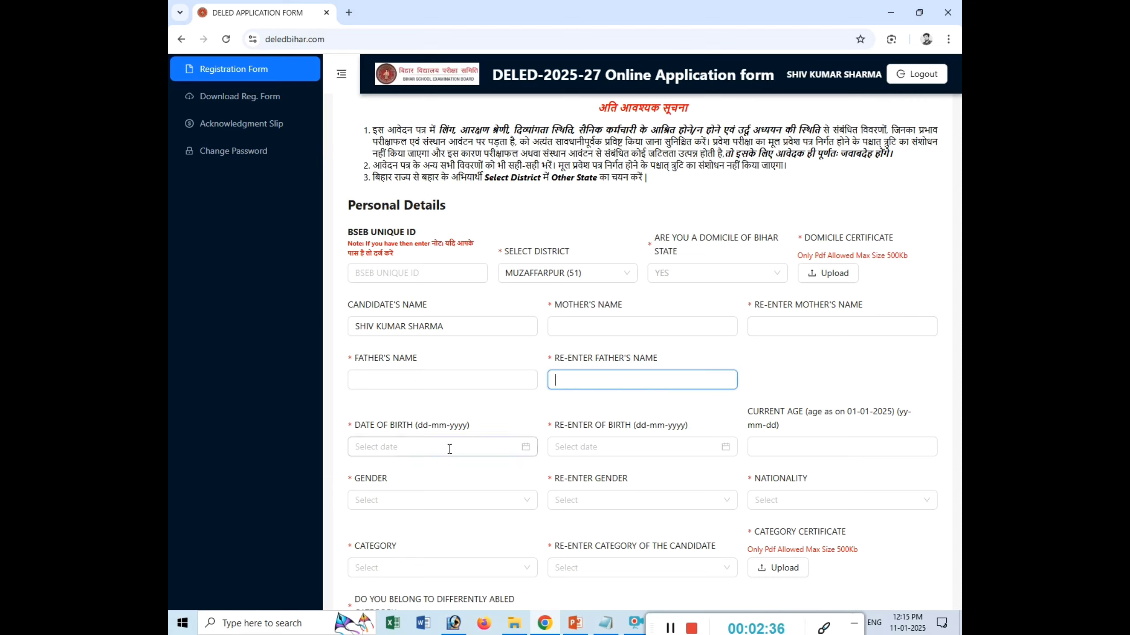
Pick 24-02-2000 as the date of birth in the calendar
click(526, 448)
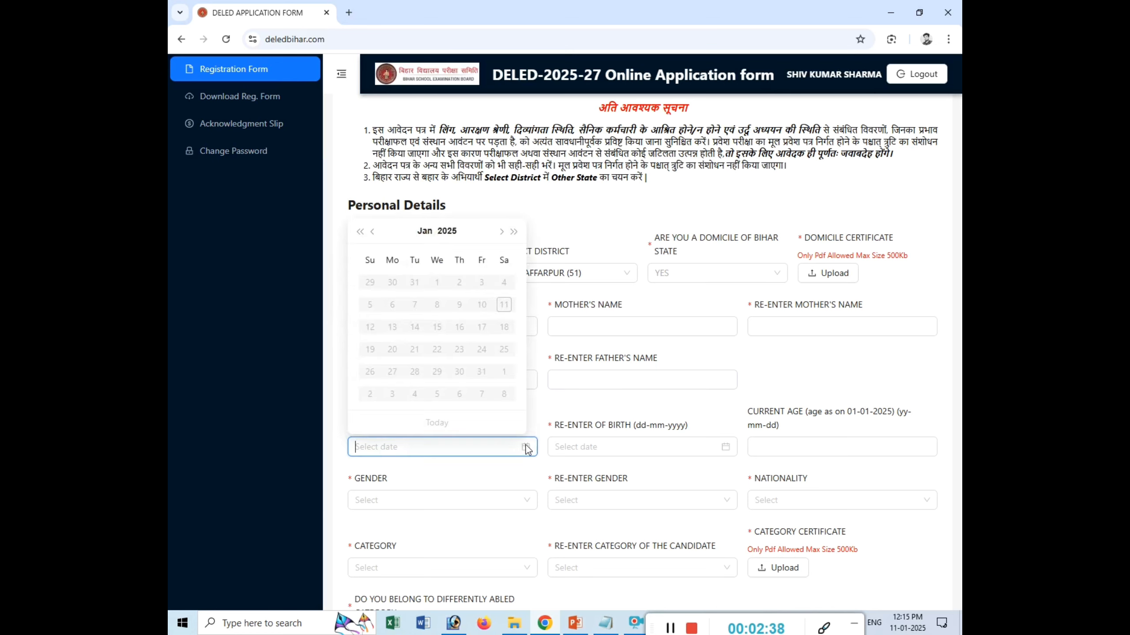
click(450, 231)
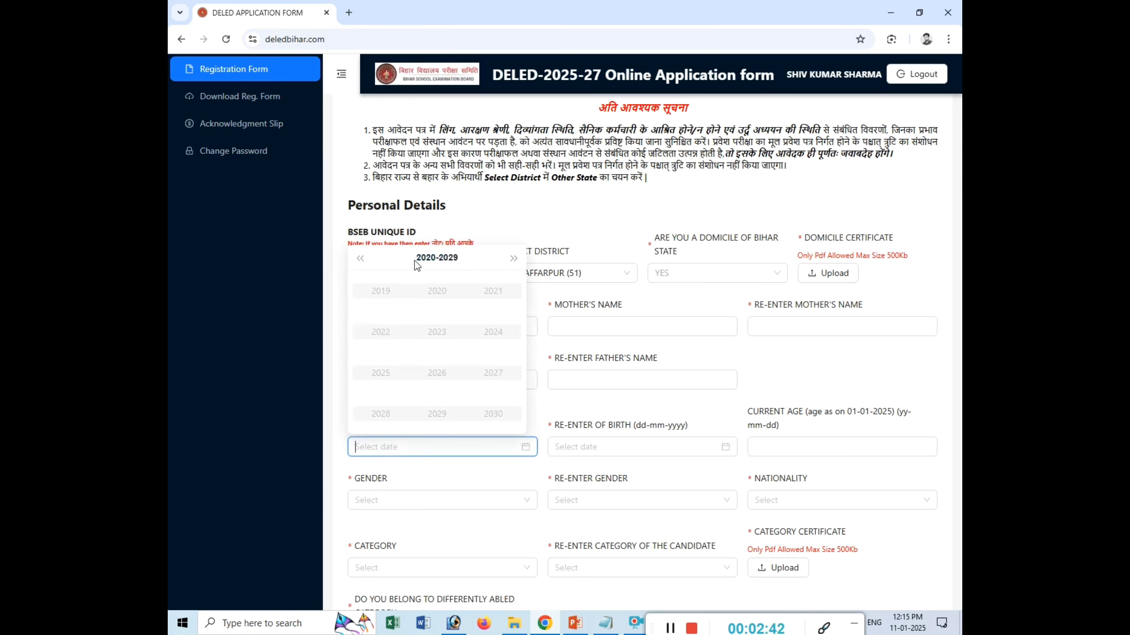
click(361, 259)
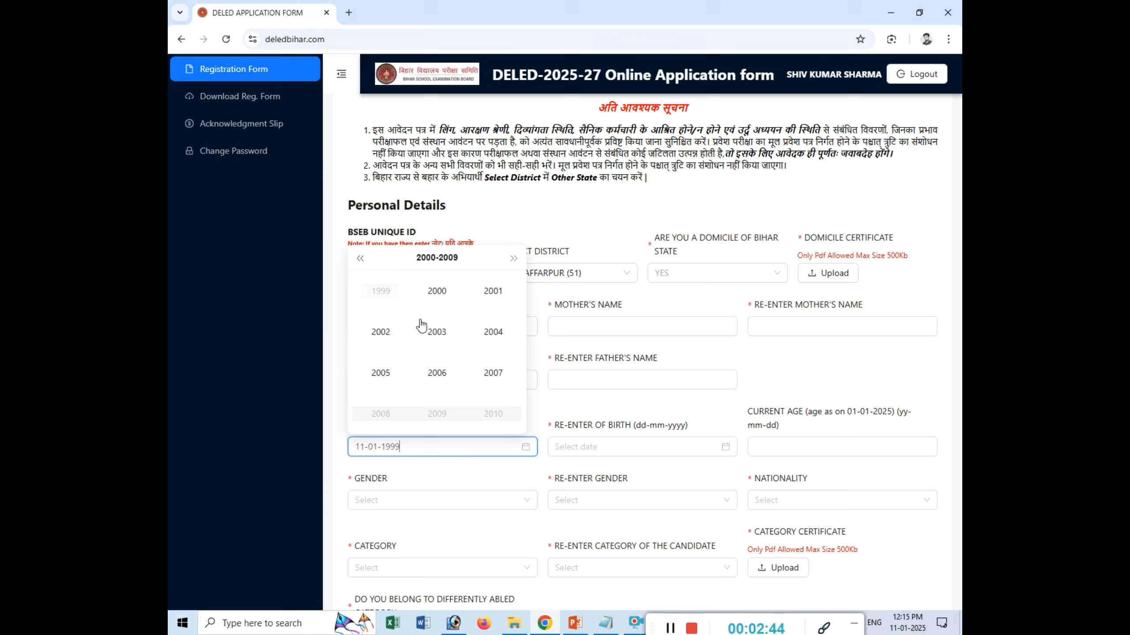
click(438, 292)
click(438, 292)
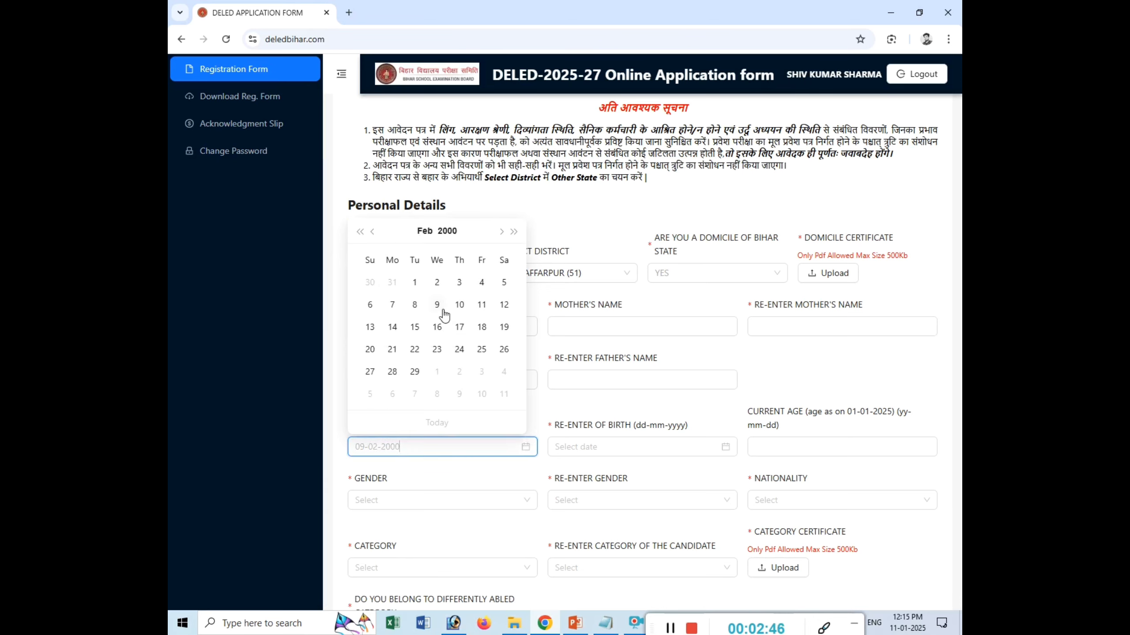
click(461, 351)
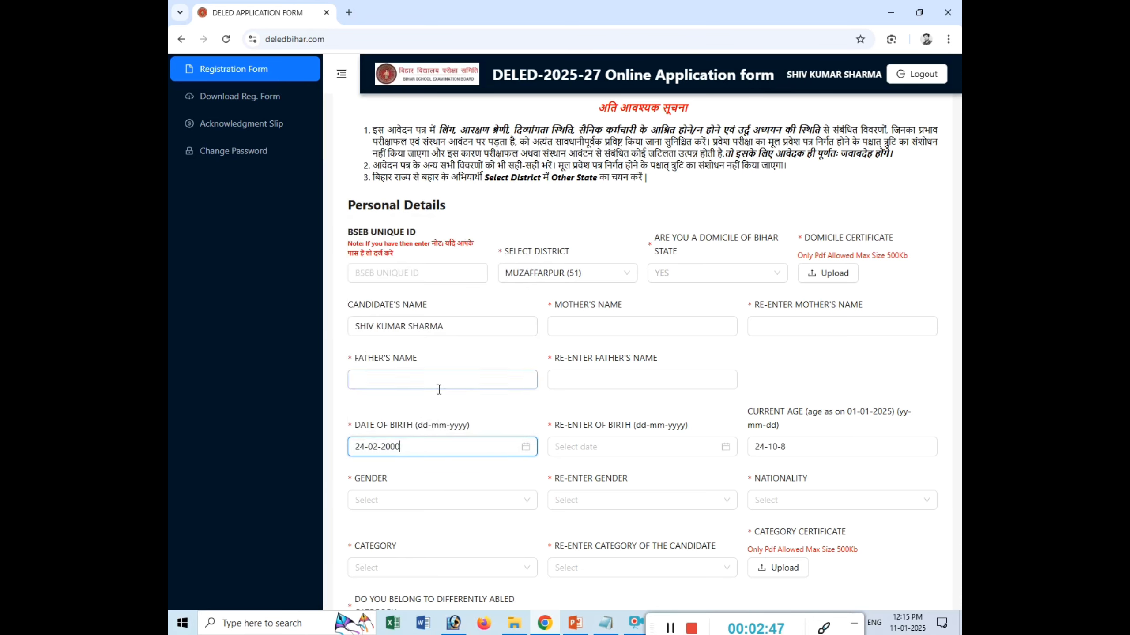
Re-enter the birth date as 24-02-2000 and check the current age of 24-10-8
click(725, 449)
click(646, 230)
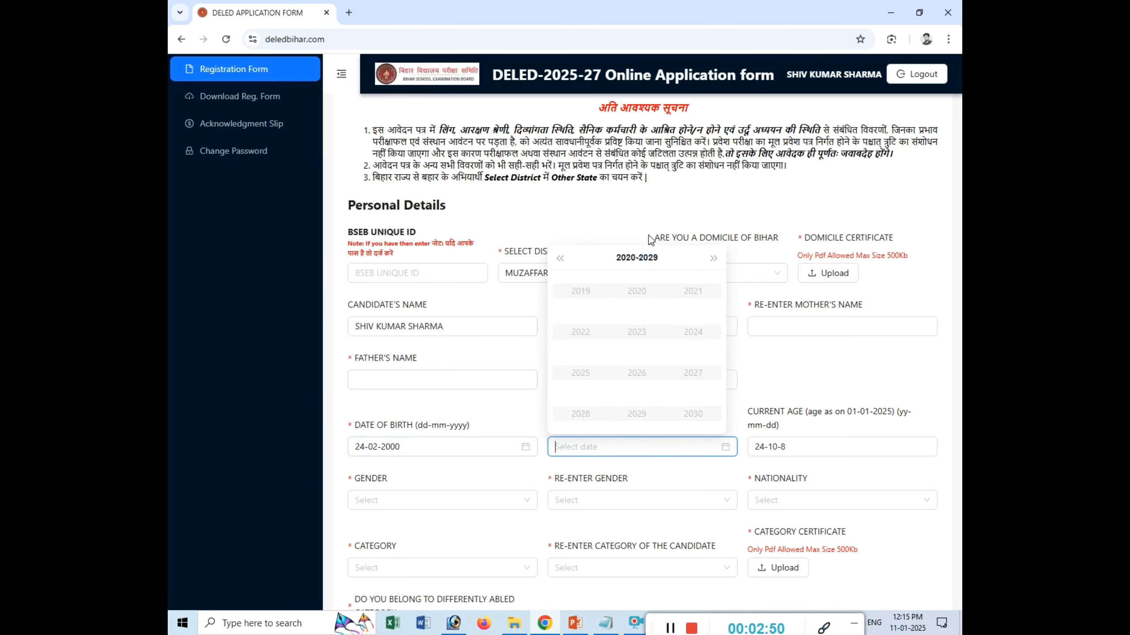
click(560, 259)
click(560, 258)
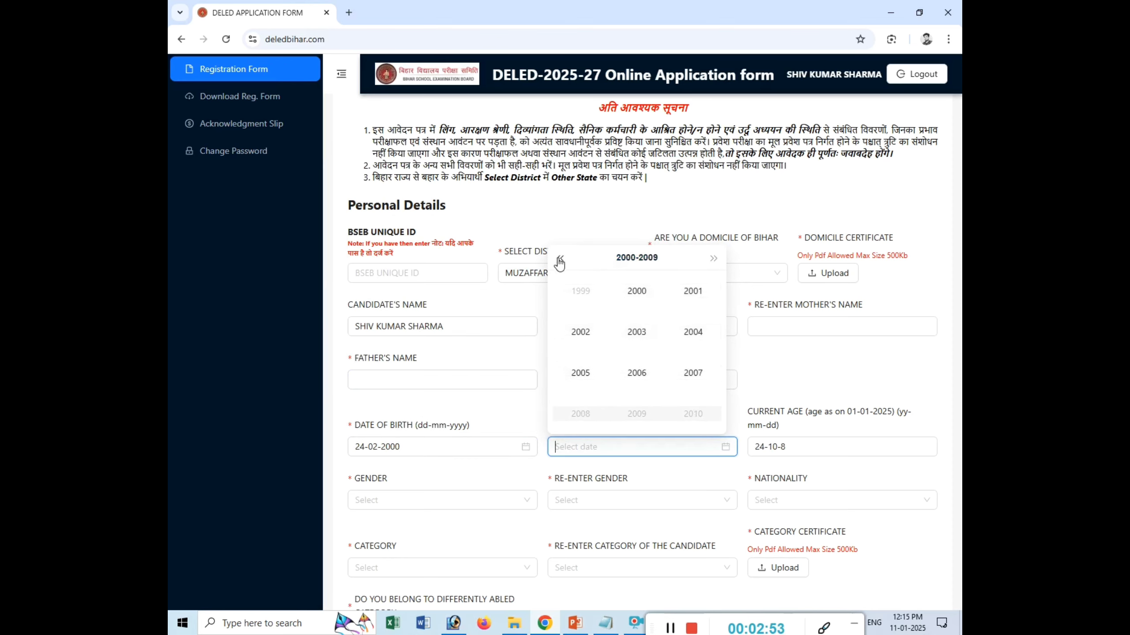
click(639, 297)
click(636, 294)
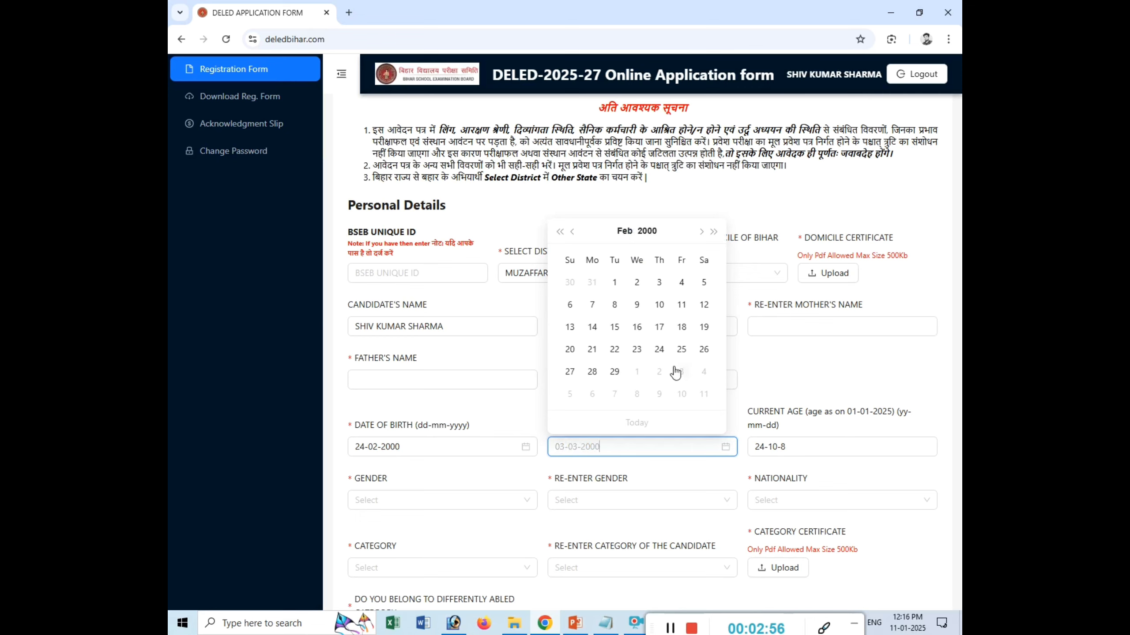
click(662, 351)
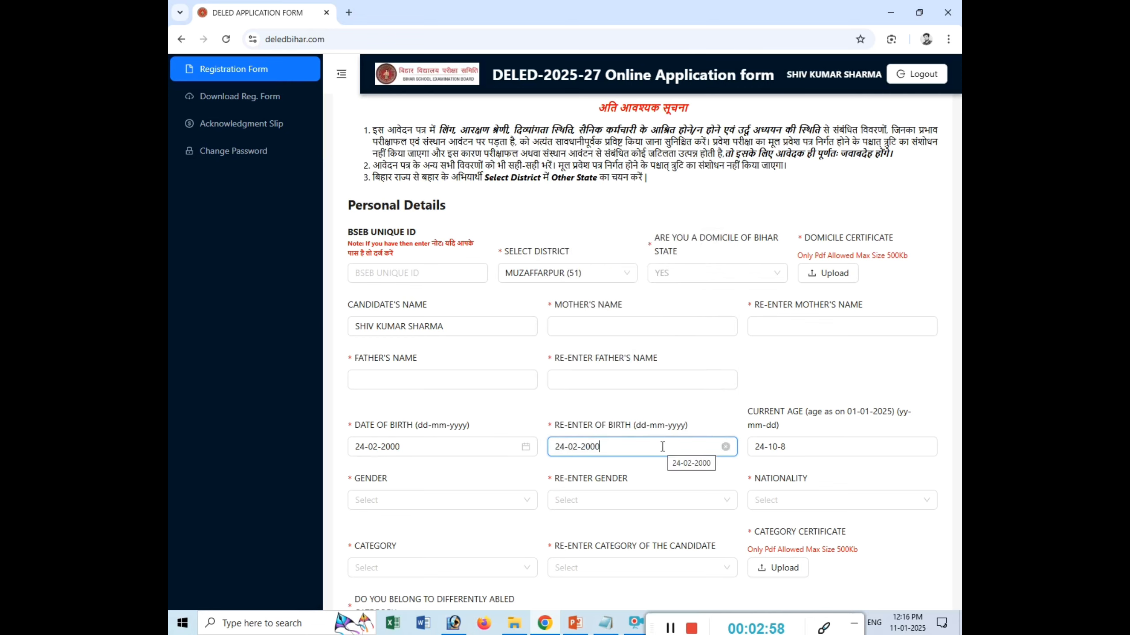
click(802, 447)
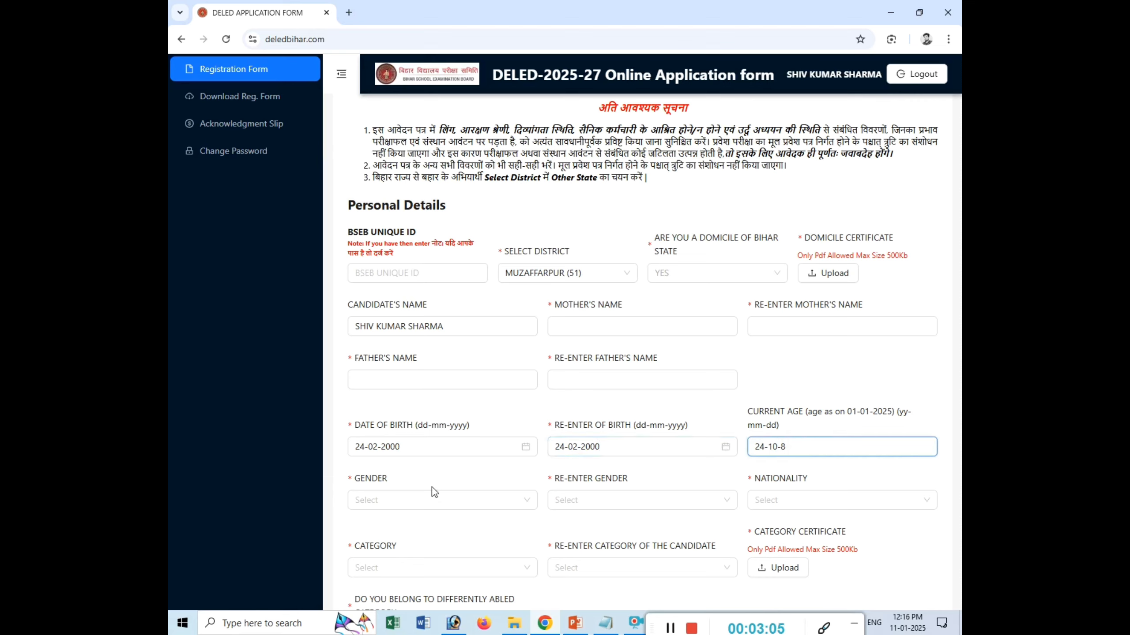
Set gender and re-entered gender to MALE
click(375, 502)
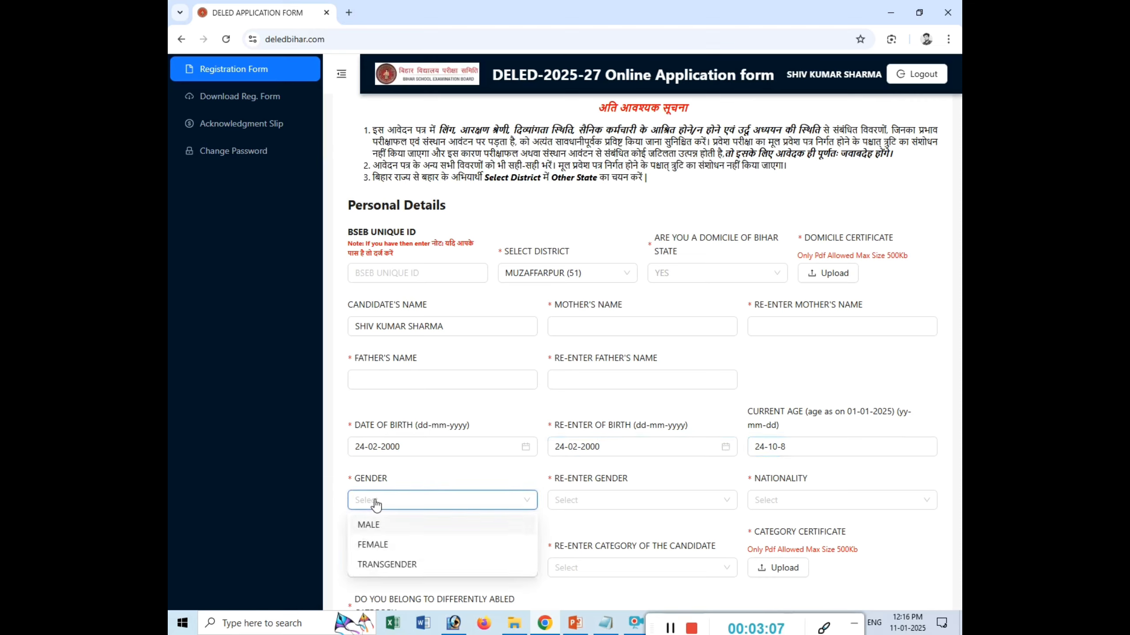
click(377, 525)
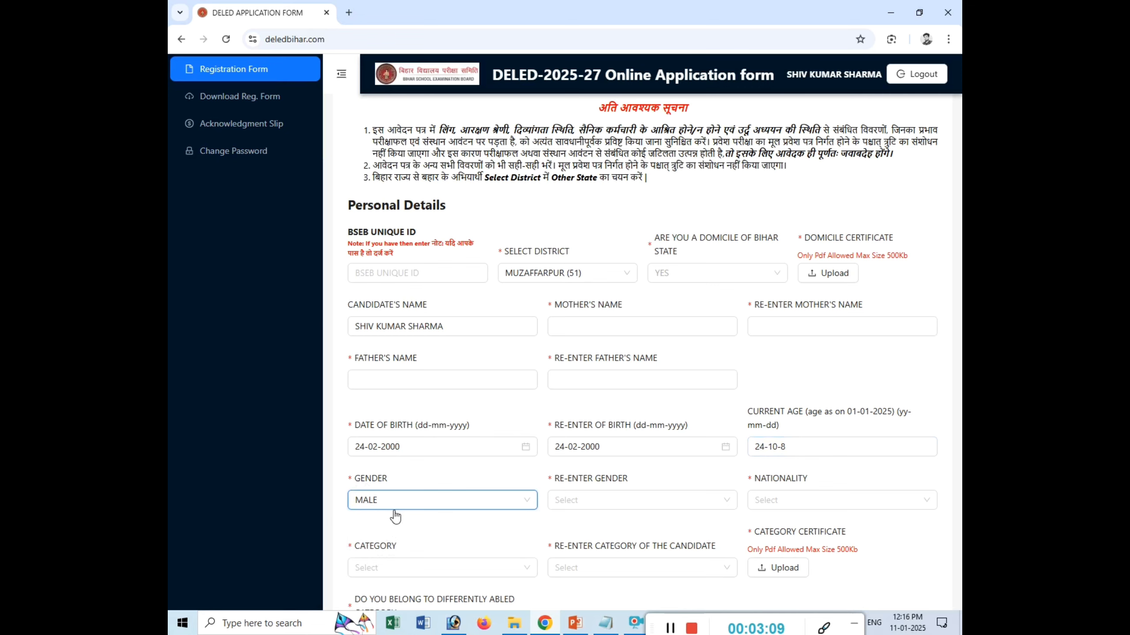
scroll(871, 476, down, 4)
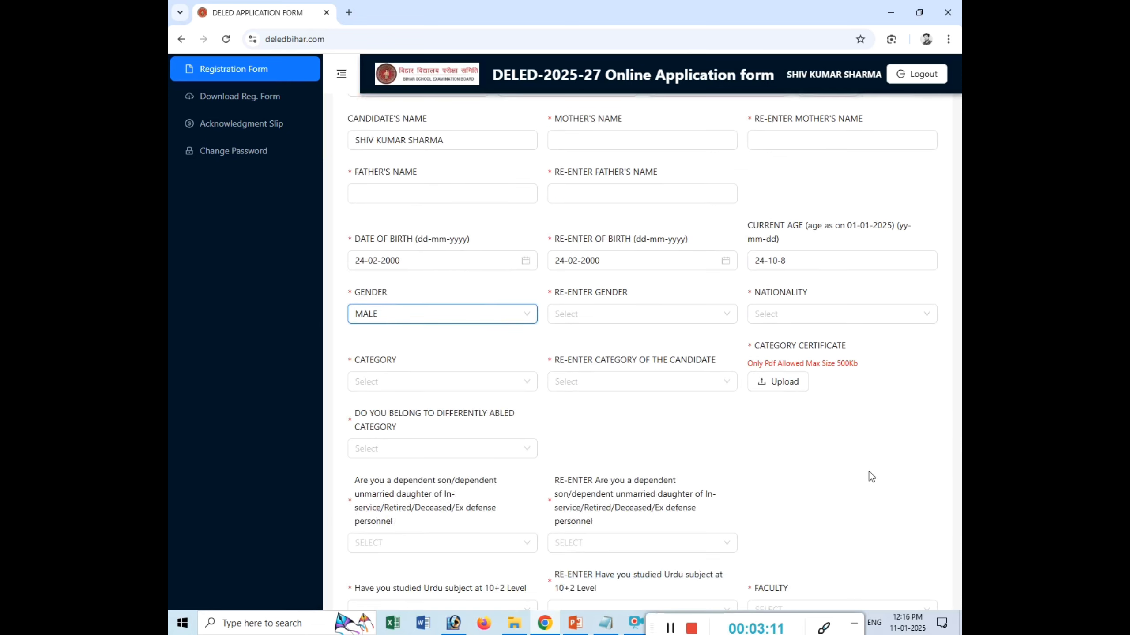
click(604, 318)
click(578, 343)
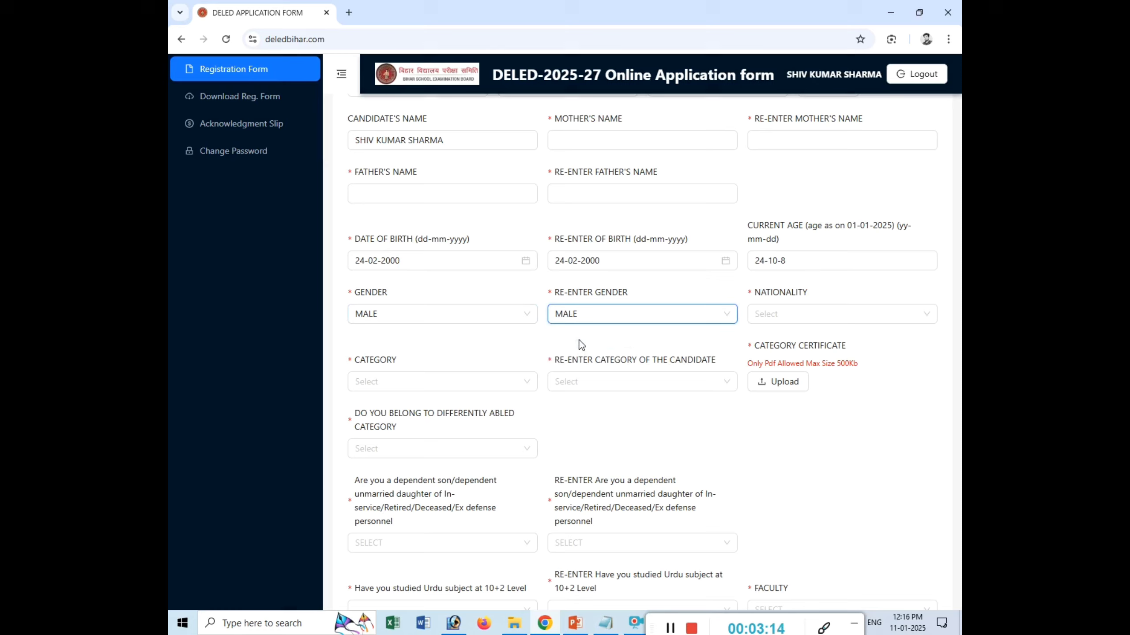
Choose INDIAN as the nationality
click(774, 316)
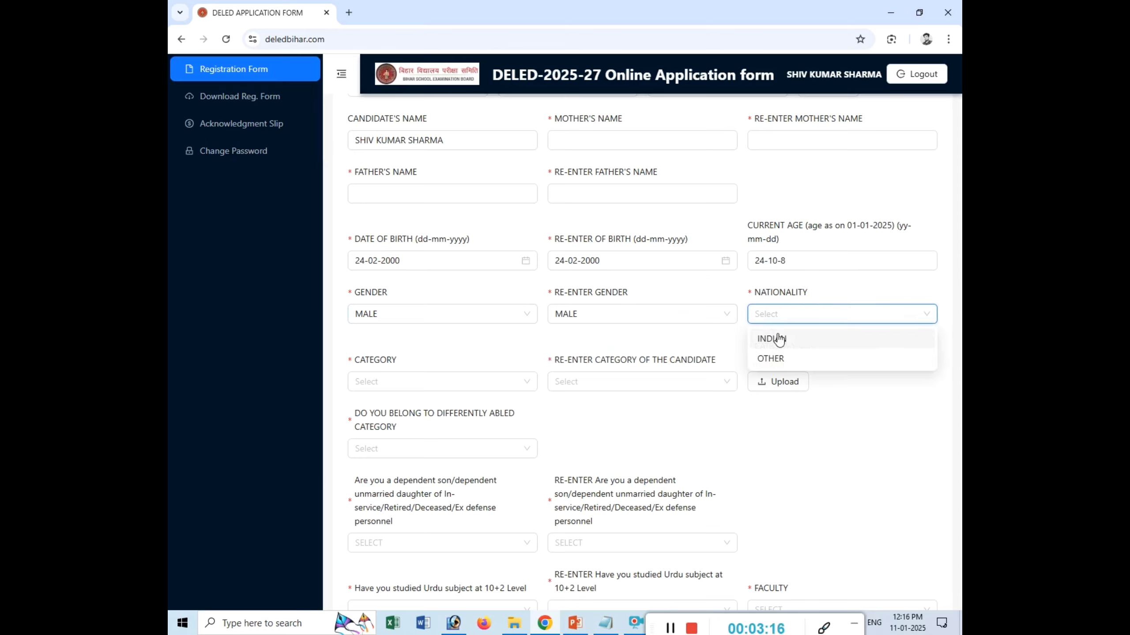
click(779, 338)
click(805, 314)
click(805, 314)
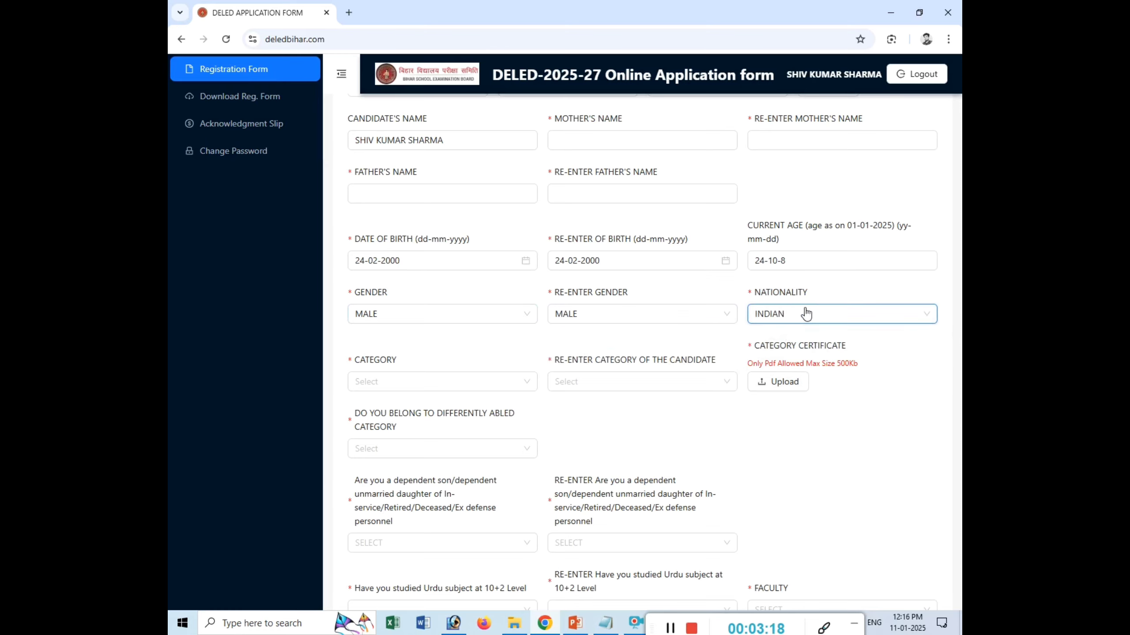
click(380, 384)
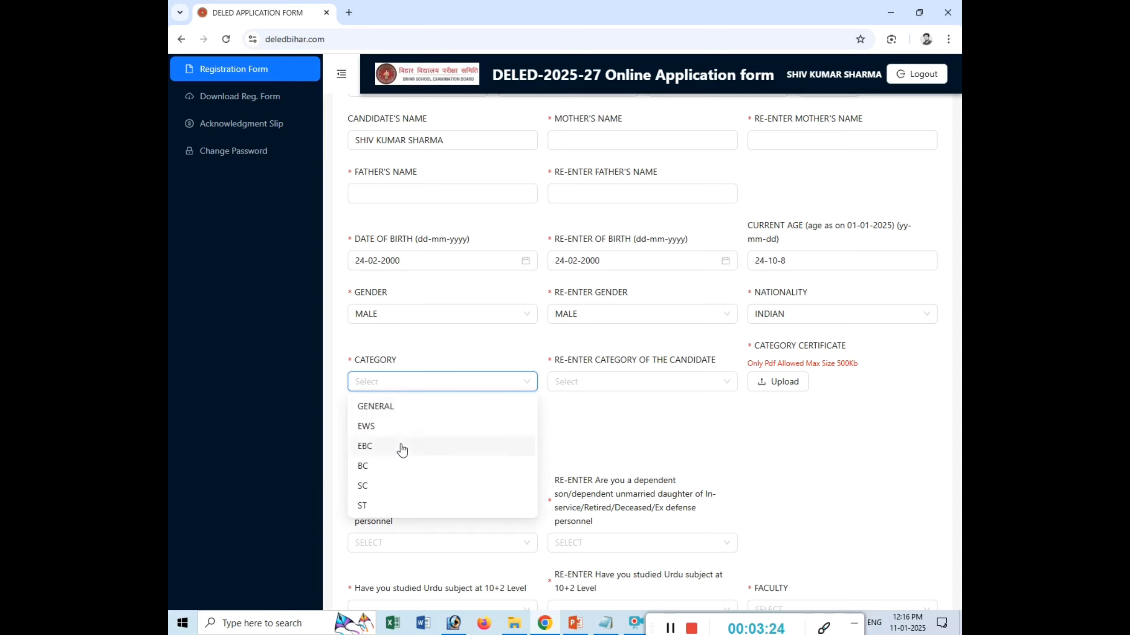
Choose EBC for both Category and Re-enter Category
click(367, 447)
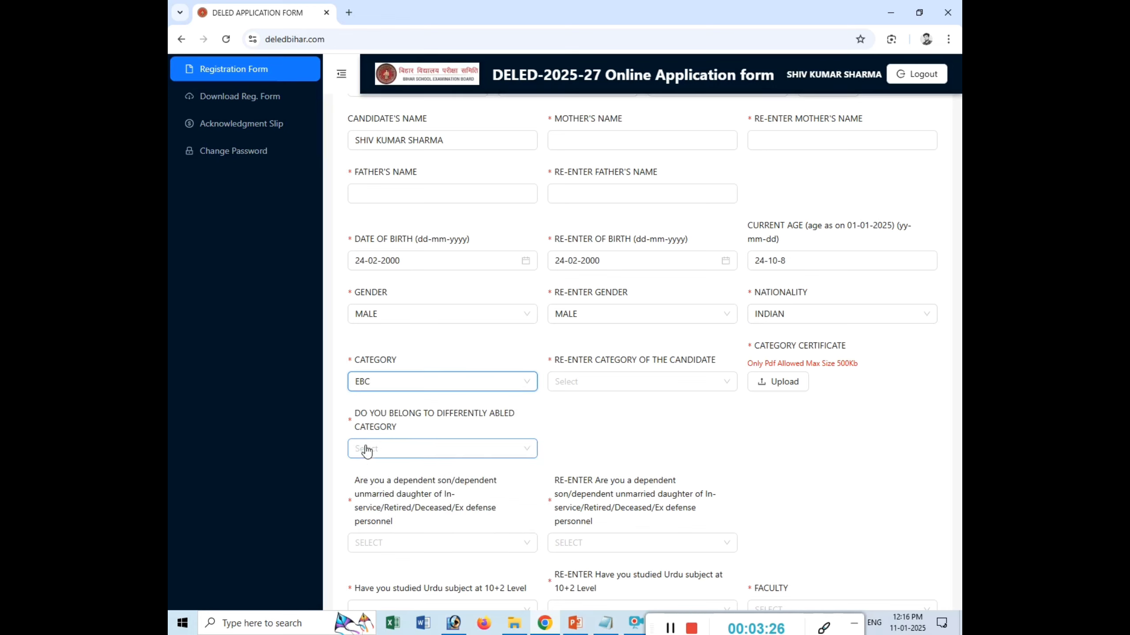
click(572, 383)
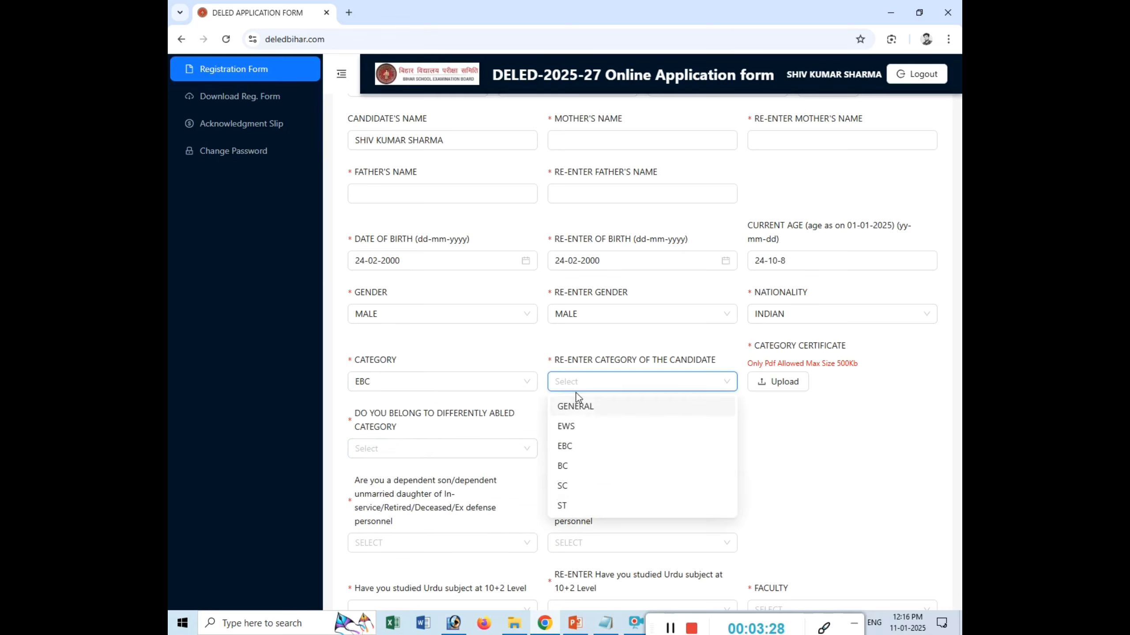
click(570, 444)
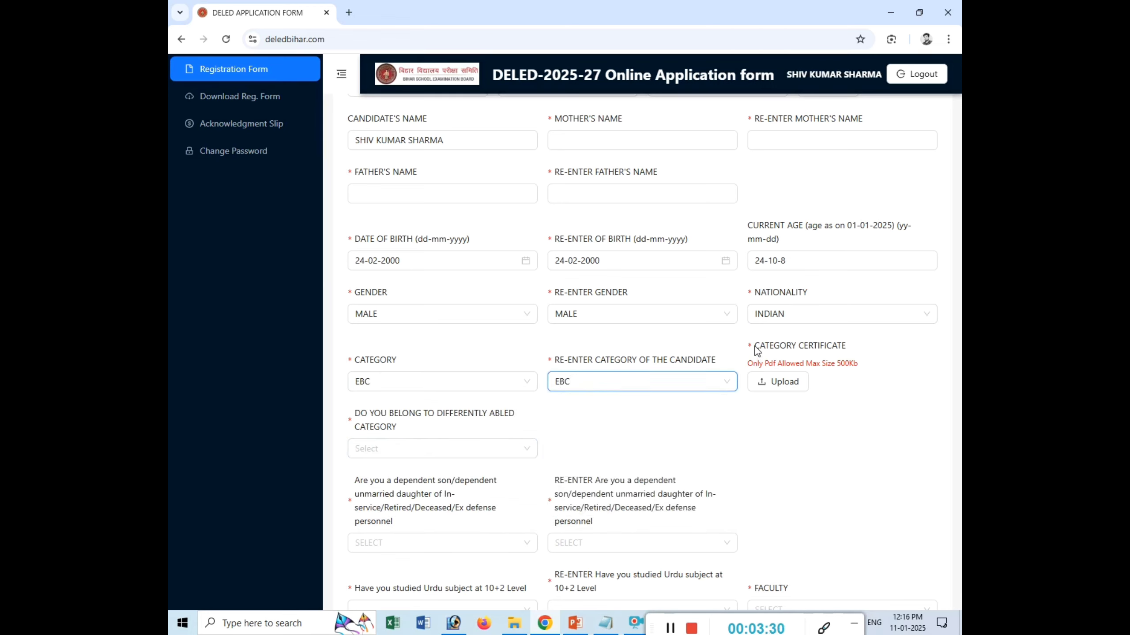
Start a category certificate upload, then cancel without choosing a file
drag(755, 347, 850, 345)
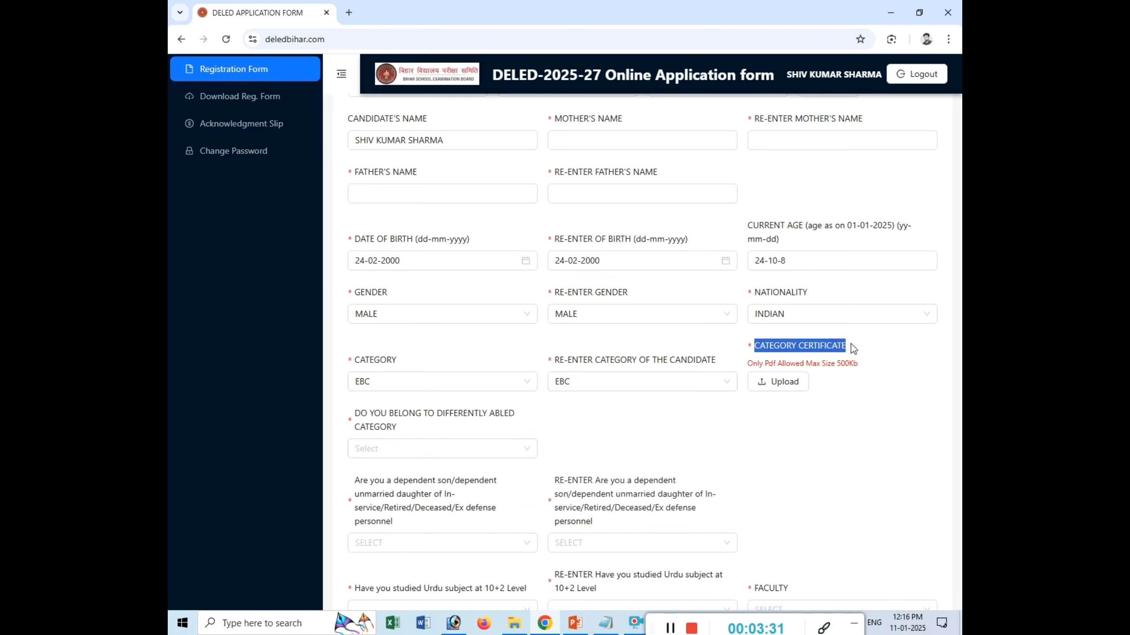
click(788, 383)
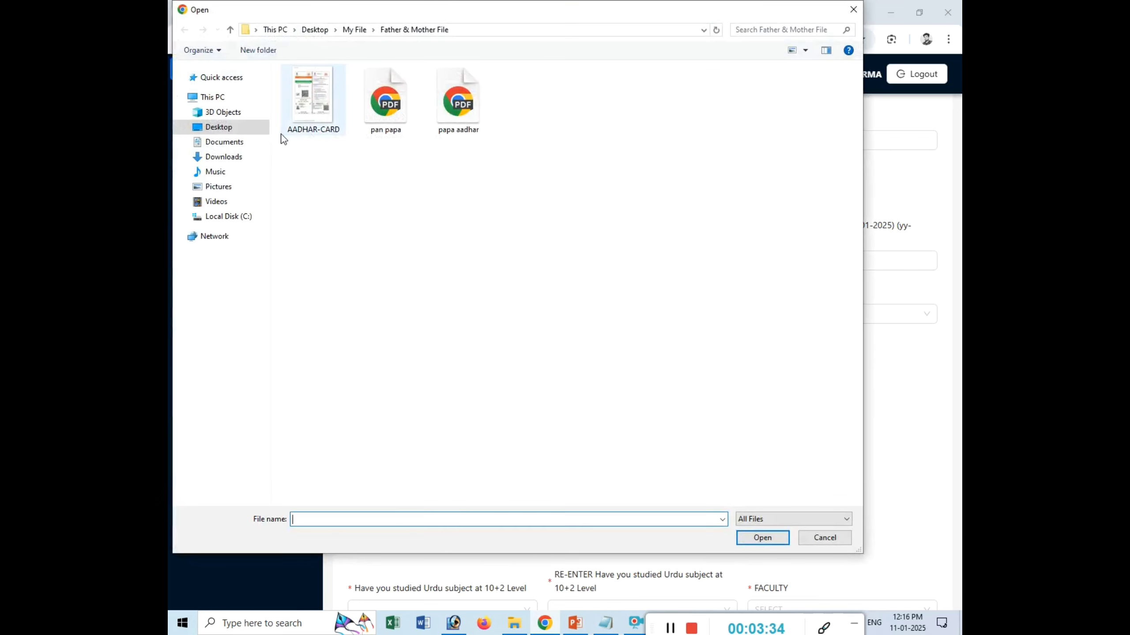
click(812, 543)
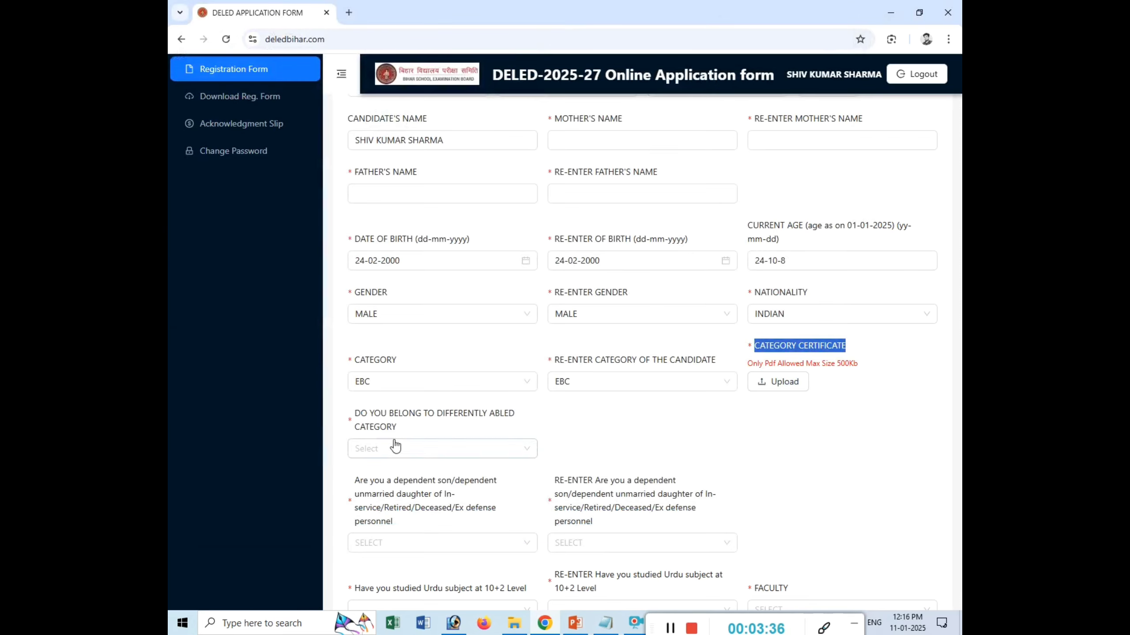
scroll(378, 432, down, 1)
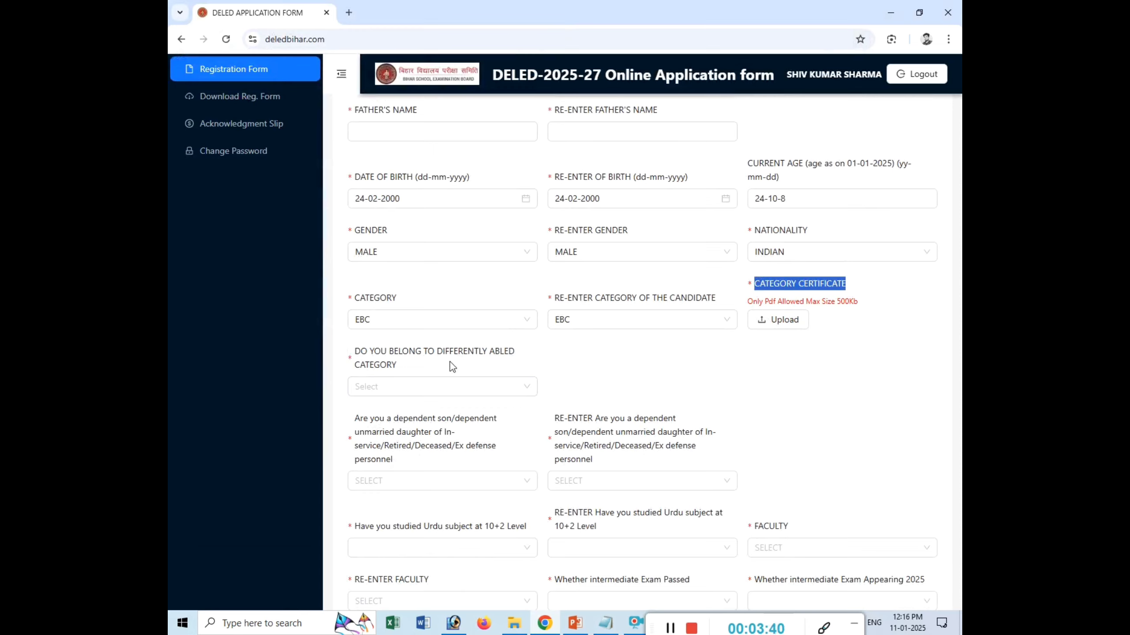
Answer NO to differently abled and to dependent-of-personnel, including its re-entry
click(378, 388)
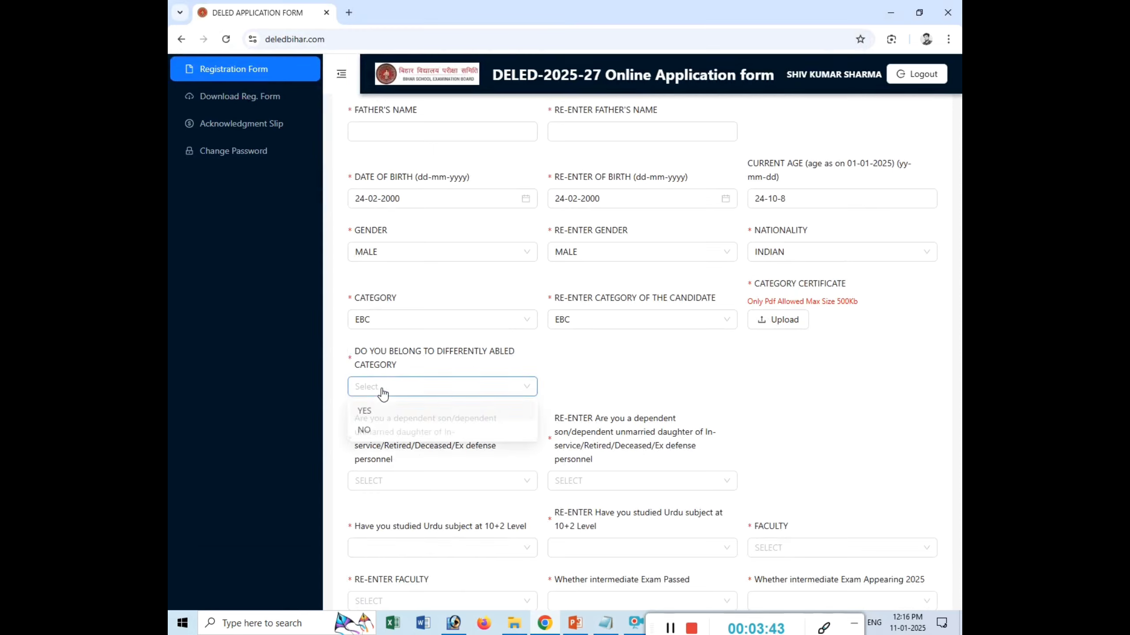
click(374, 430)
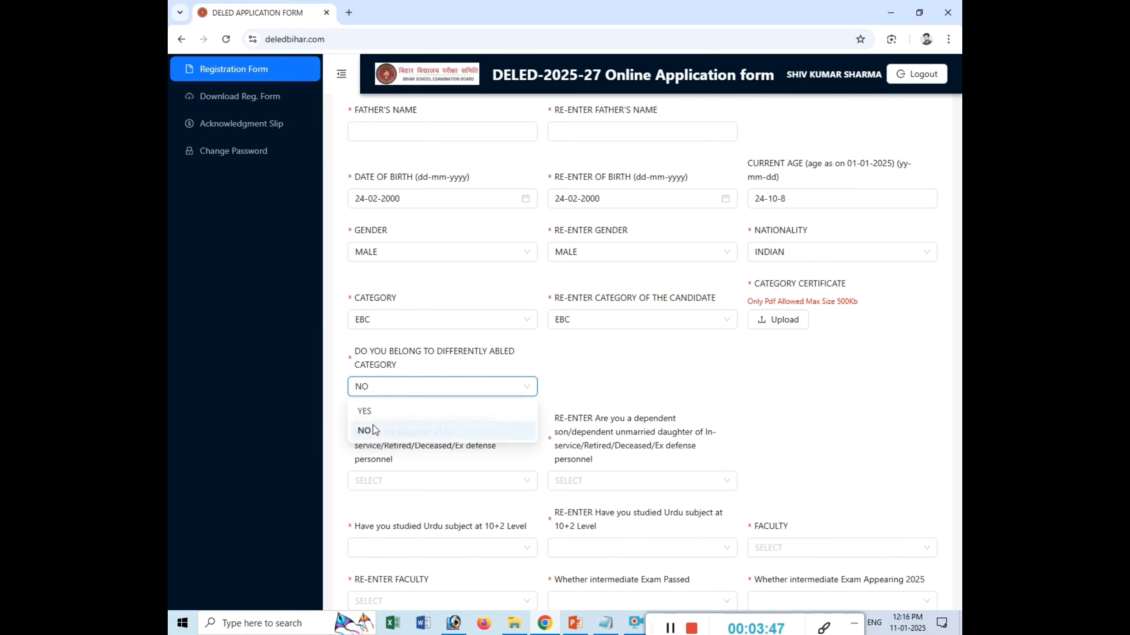
scroll(396, 378, down, 3)
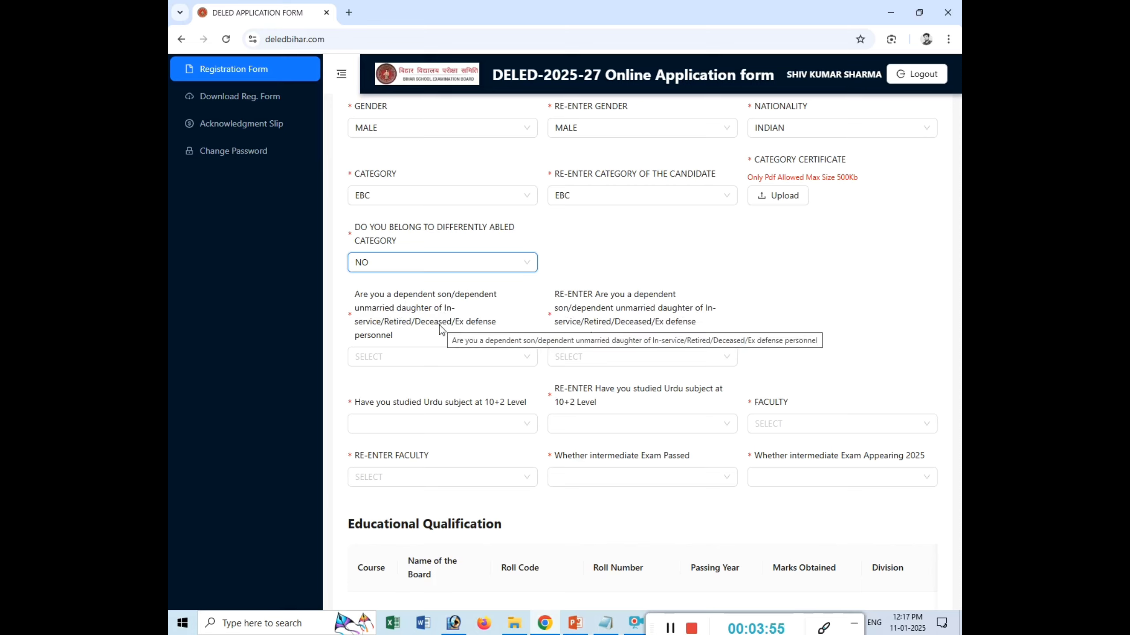
click(375, 357)
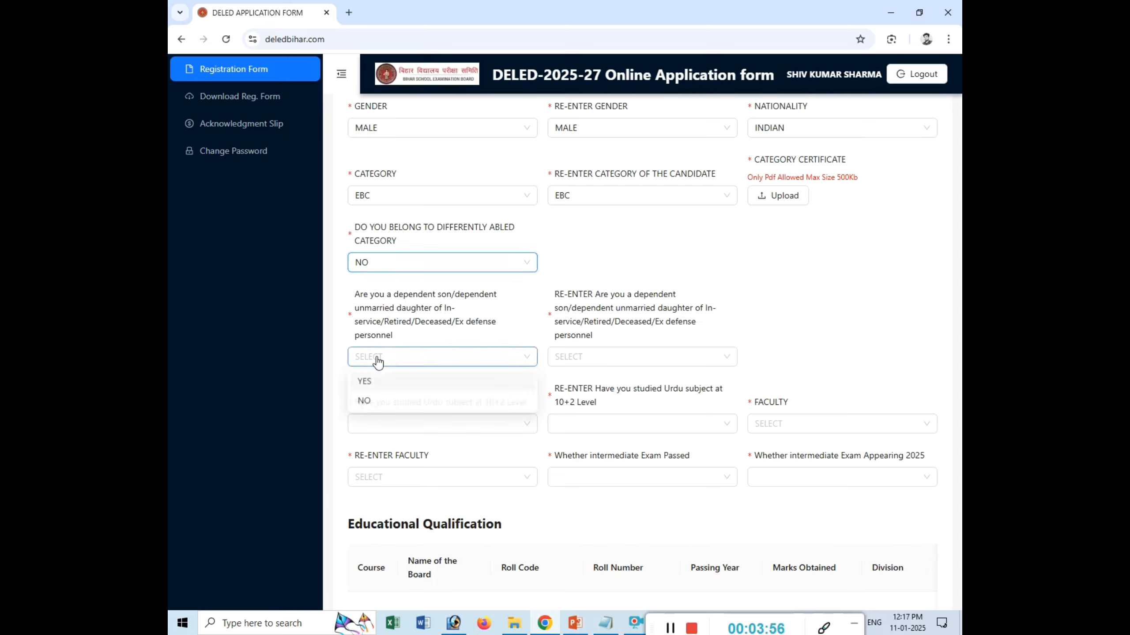
click(375, 402)
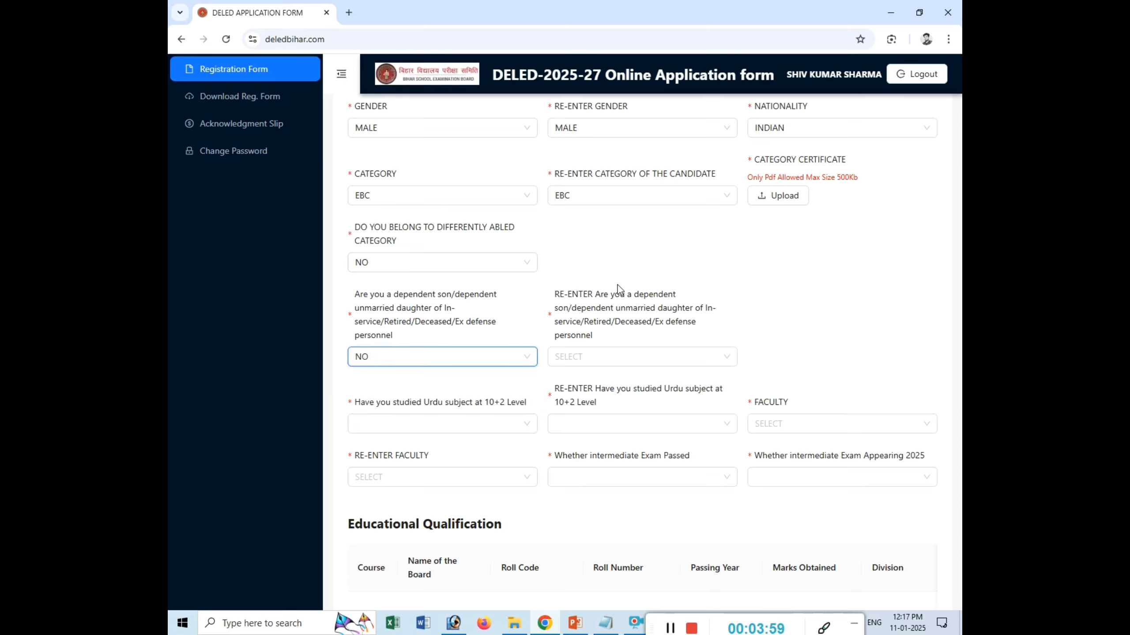
click(575, 358)
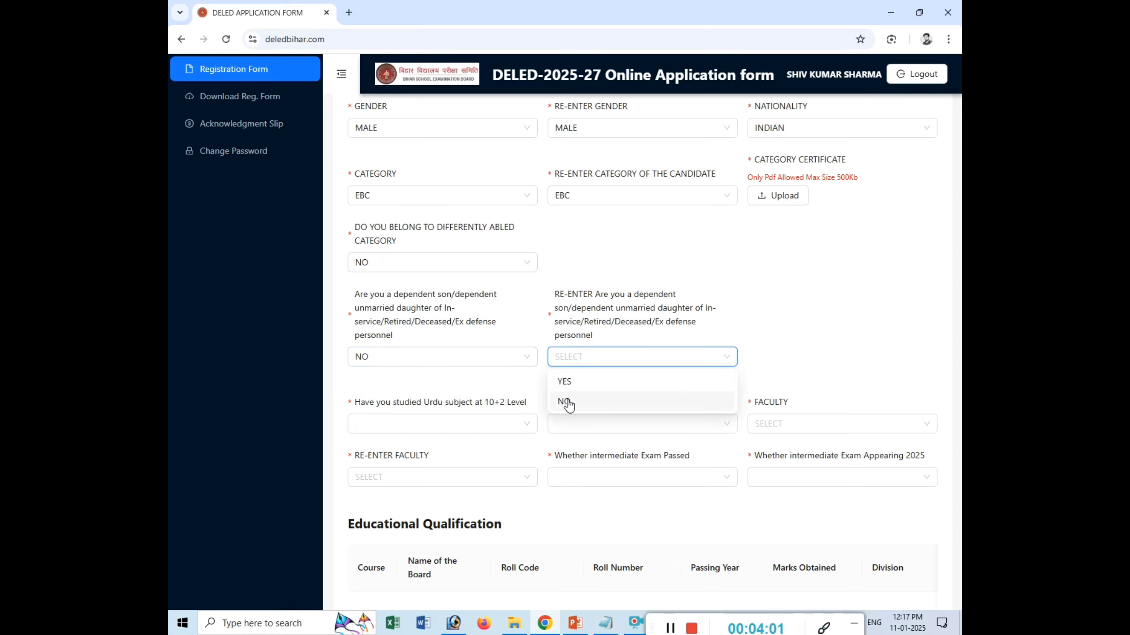
click(566, 403)
scroll(557, 382, down, 1)
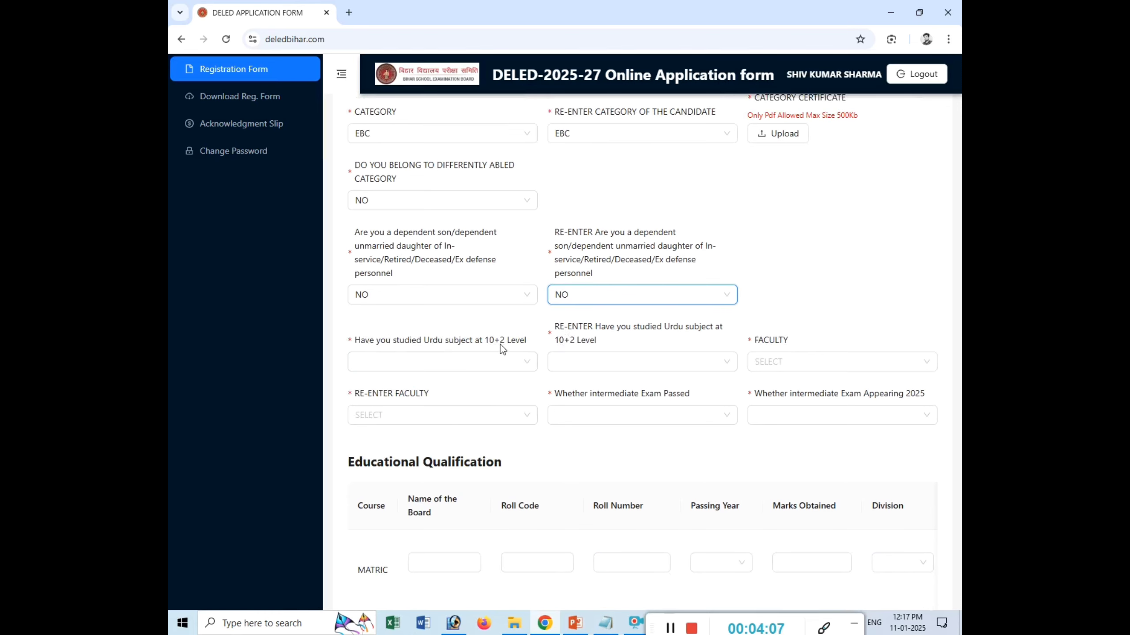
Answer NO to Urdu at 10+2 and its re-entry, and choose SCIENCE faculty
click(428, 361)
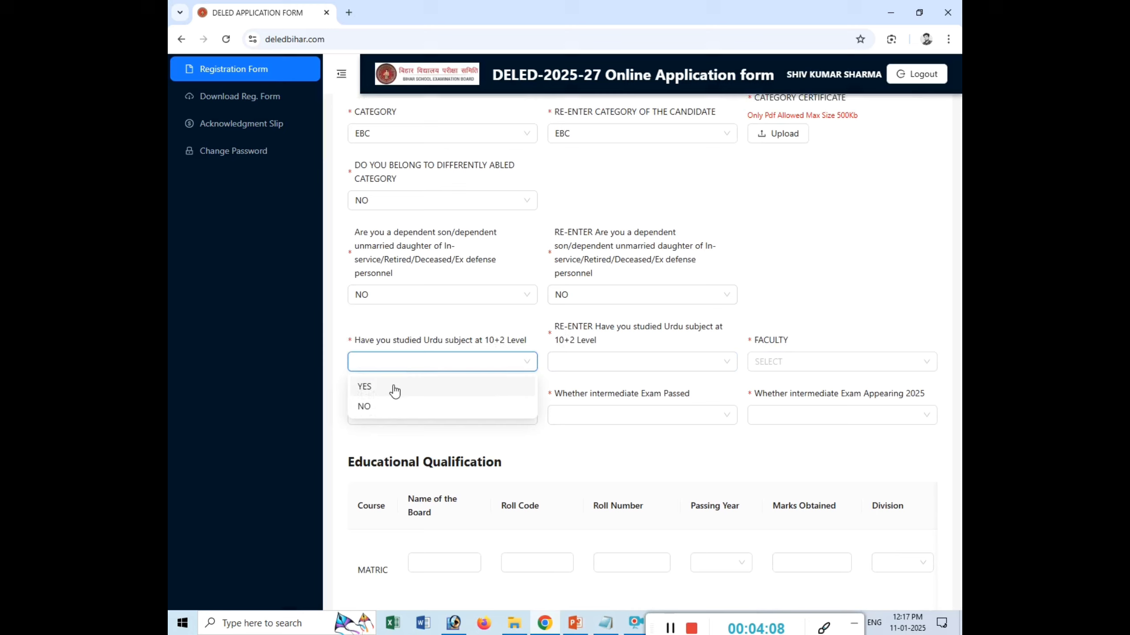
click(365, 405)
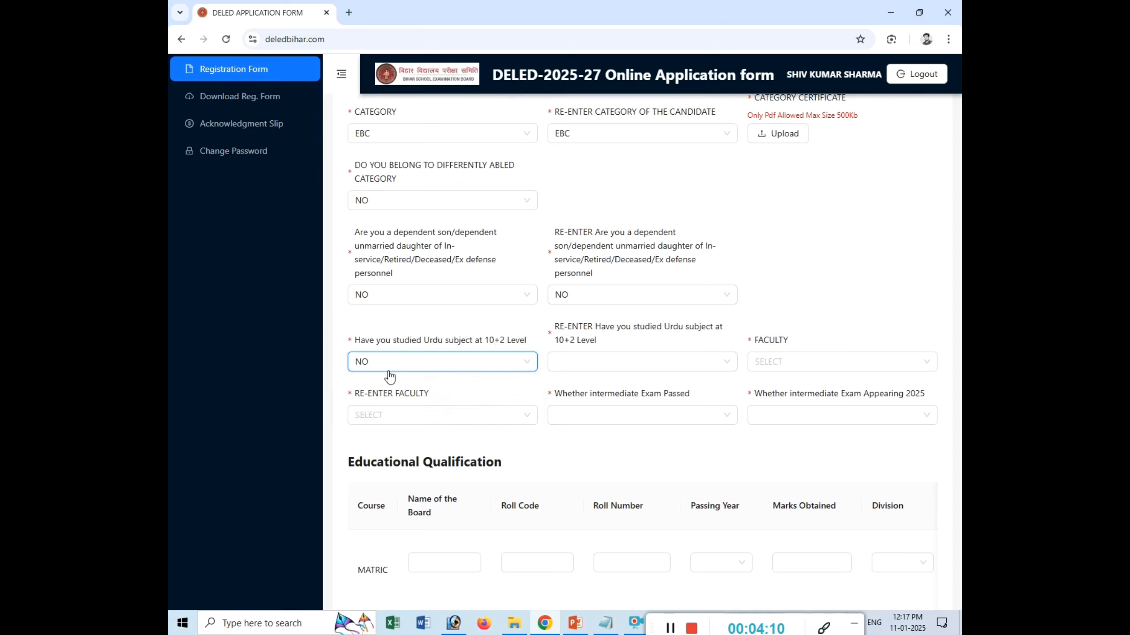
click(568, 361)
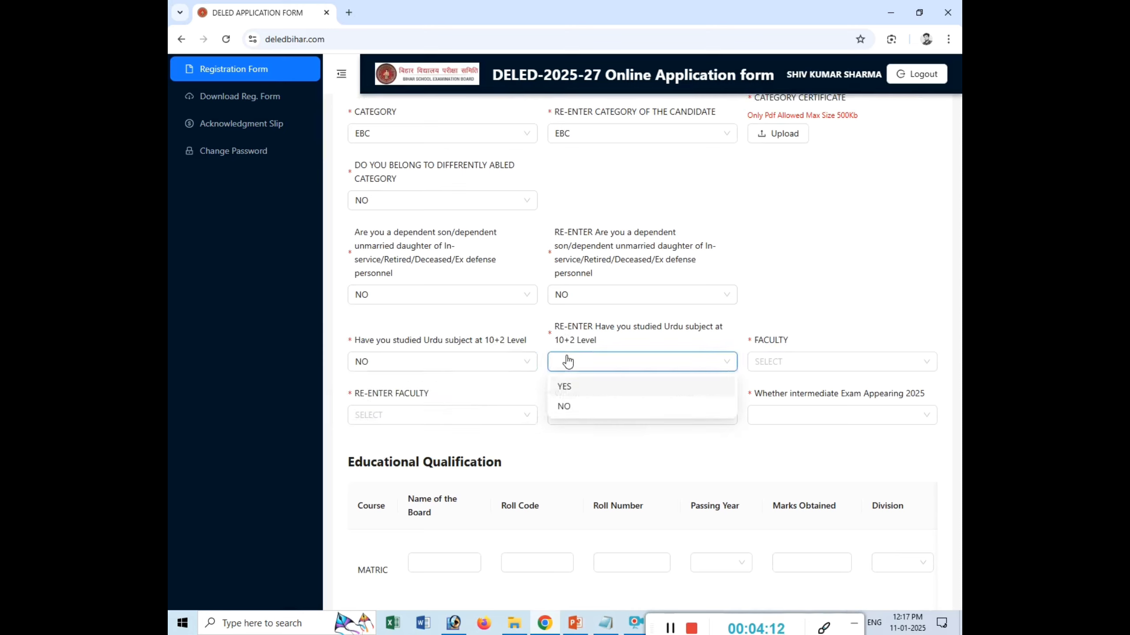
click(565, 408)
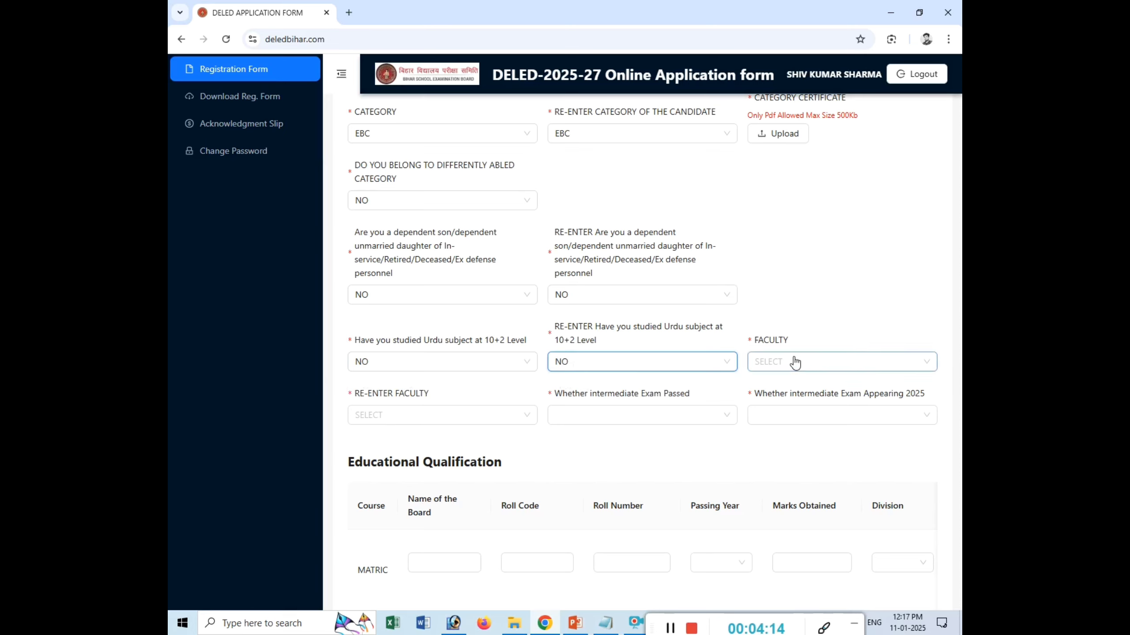
click(781, 362)
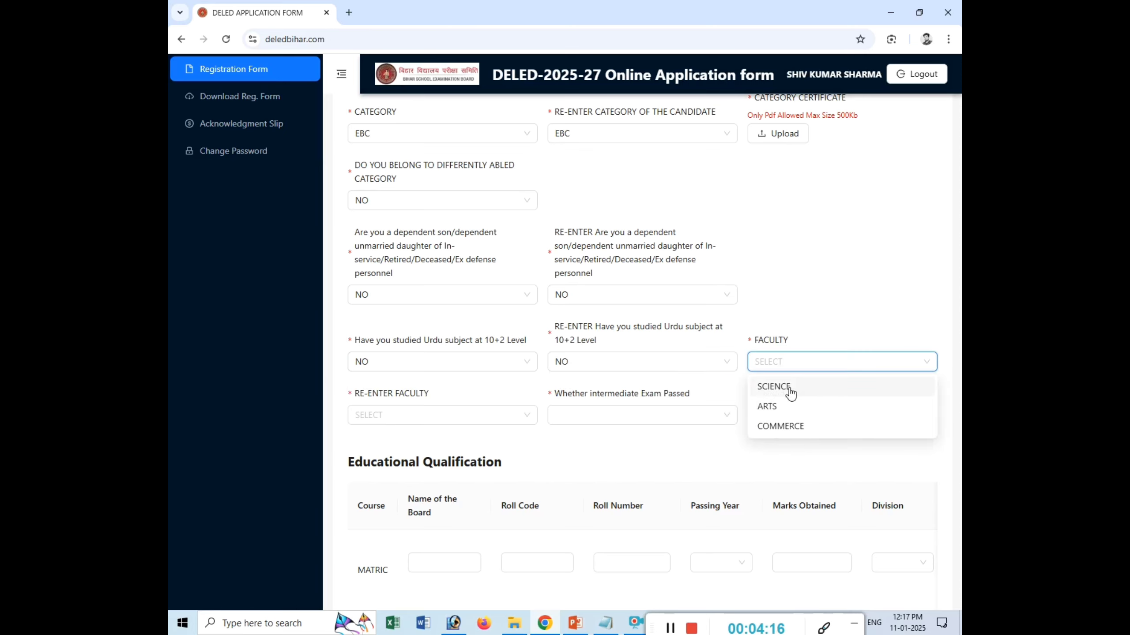
click(789, 391)
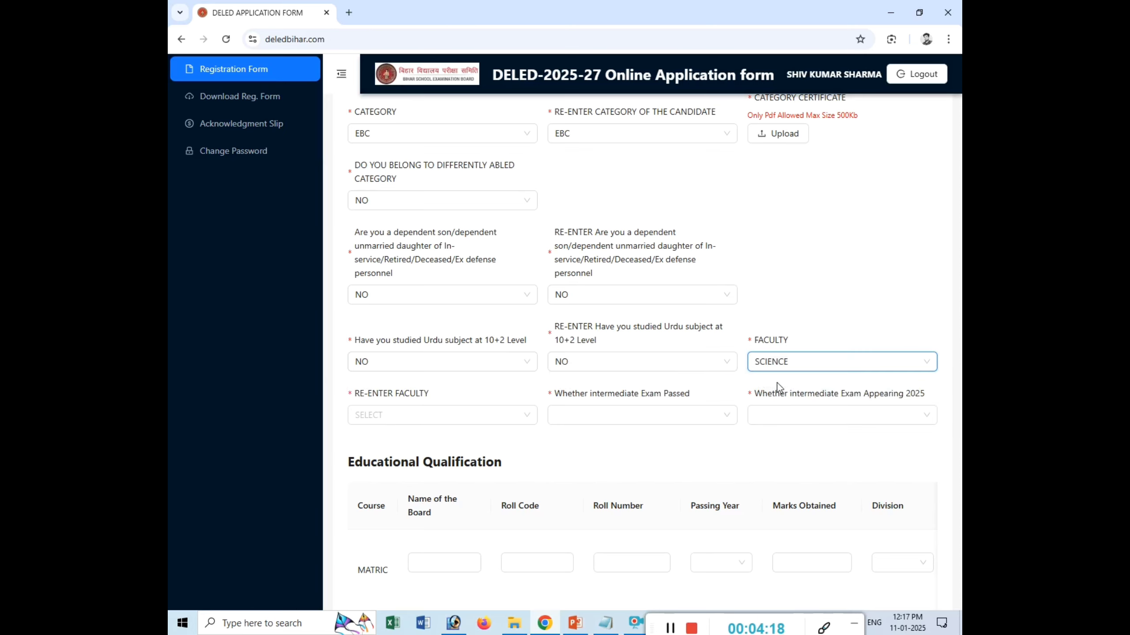